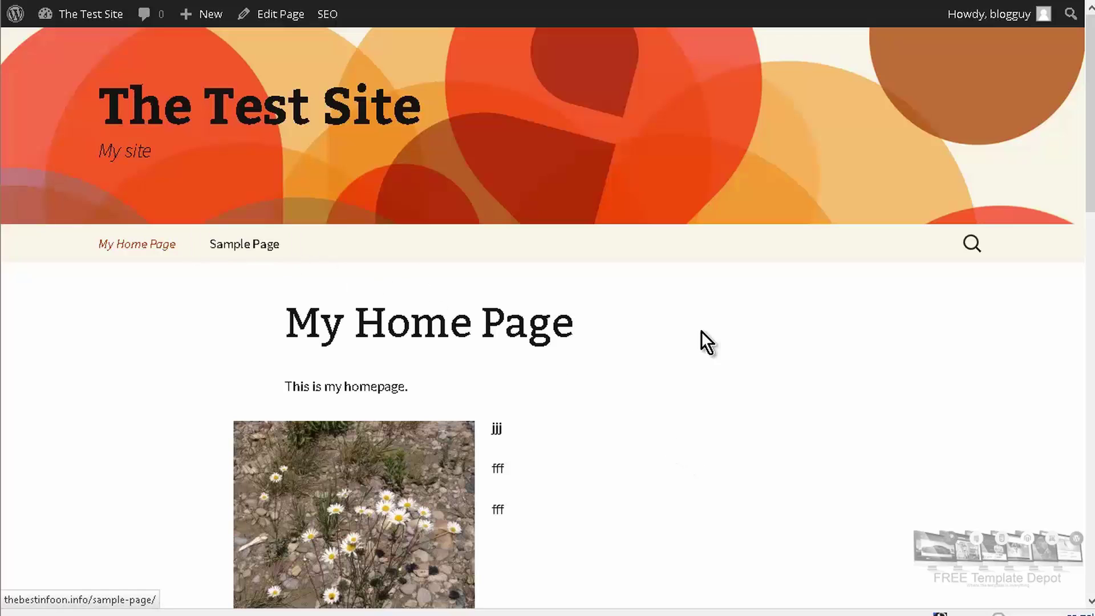
- Look over the site's home page down to its footer widgets and open the site's dashboard
scroll(819, 362, "down", 15)
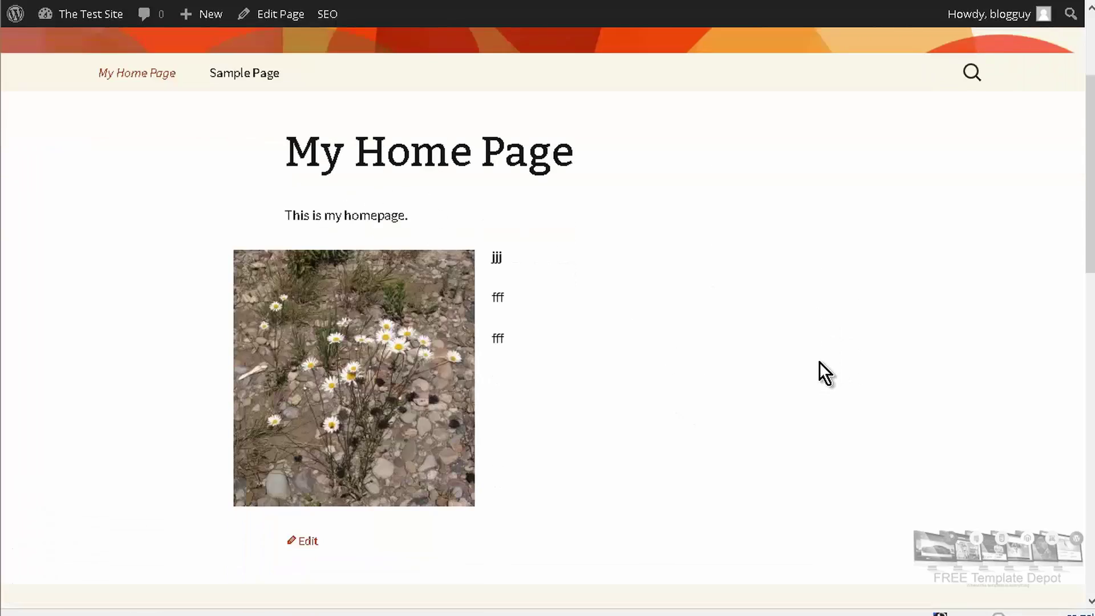
scroll(505, 228, "down", 3)
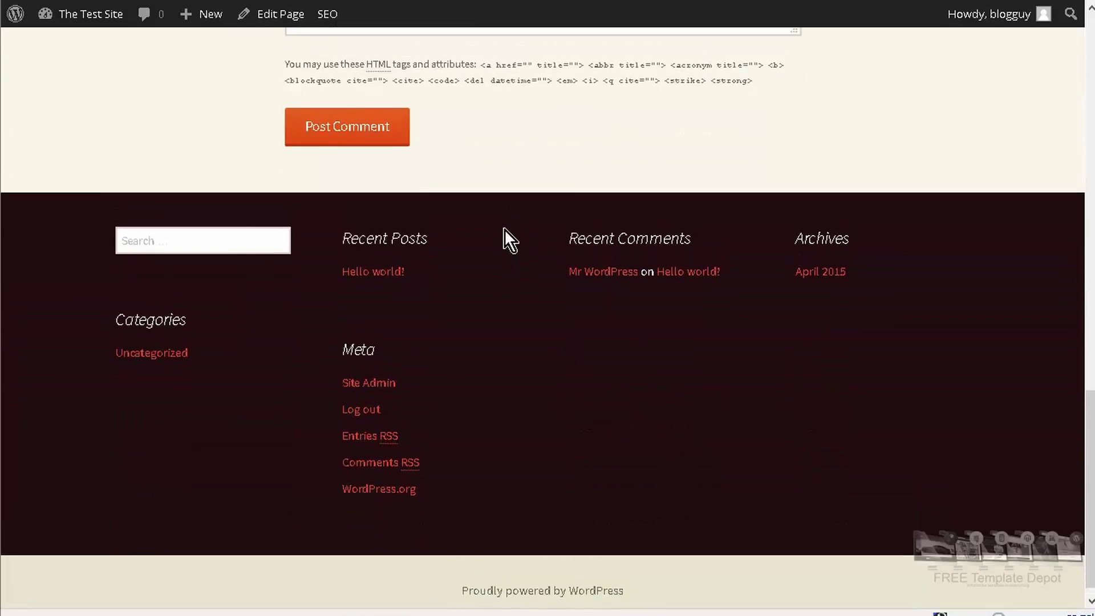
scroll(504, 231, "up", 10)
scroll(504, 240, "down", 10)
scroll(803, 406, "up", 15)
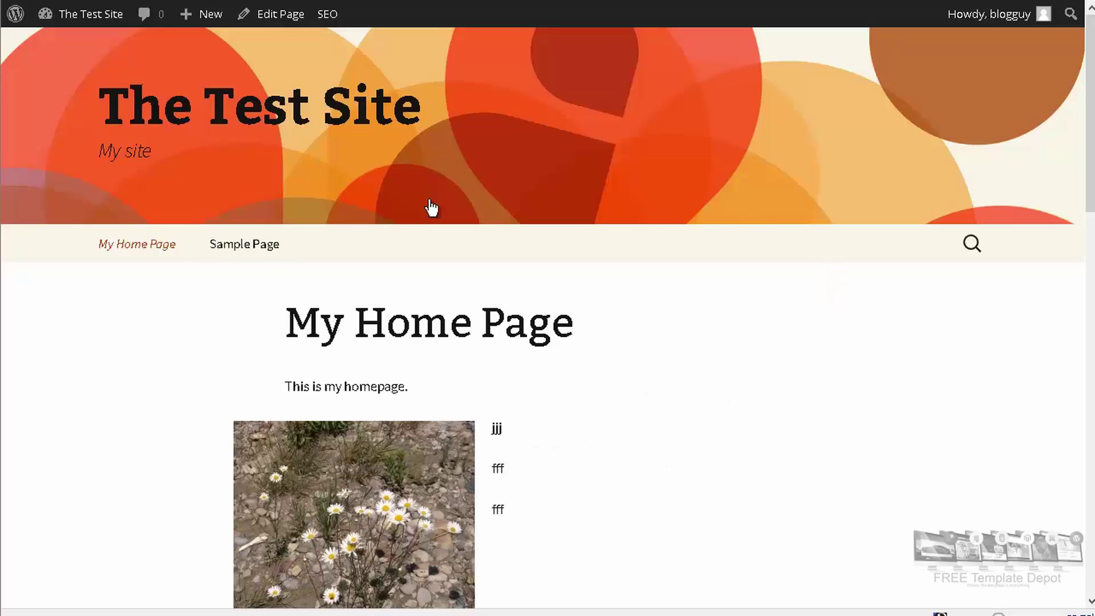
mouse_move(84, 16)
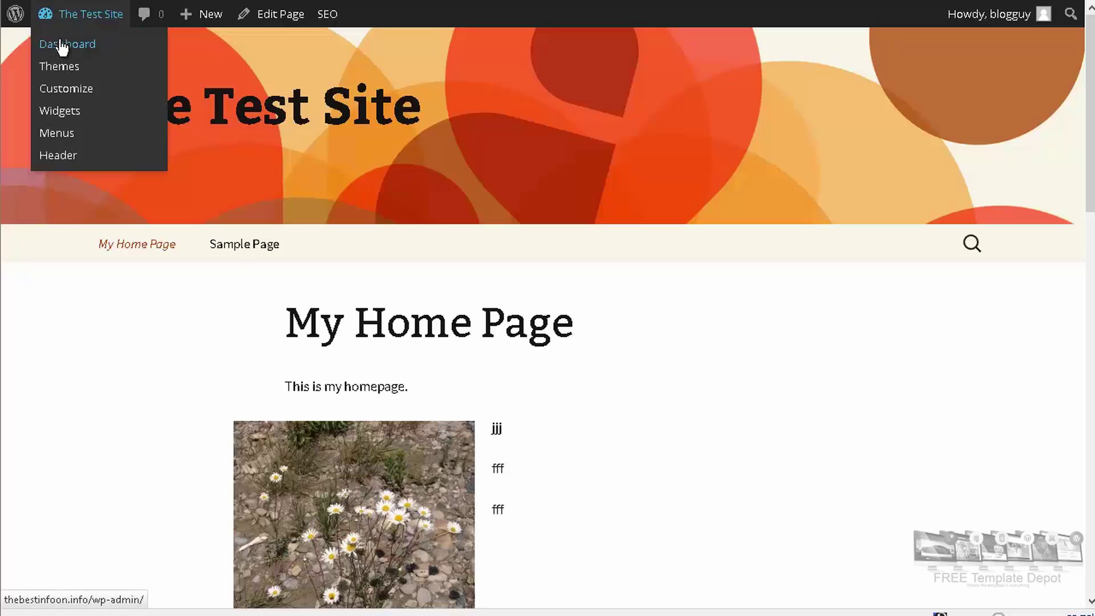
left_click(62, 45)
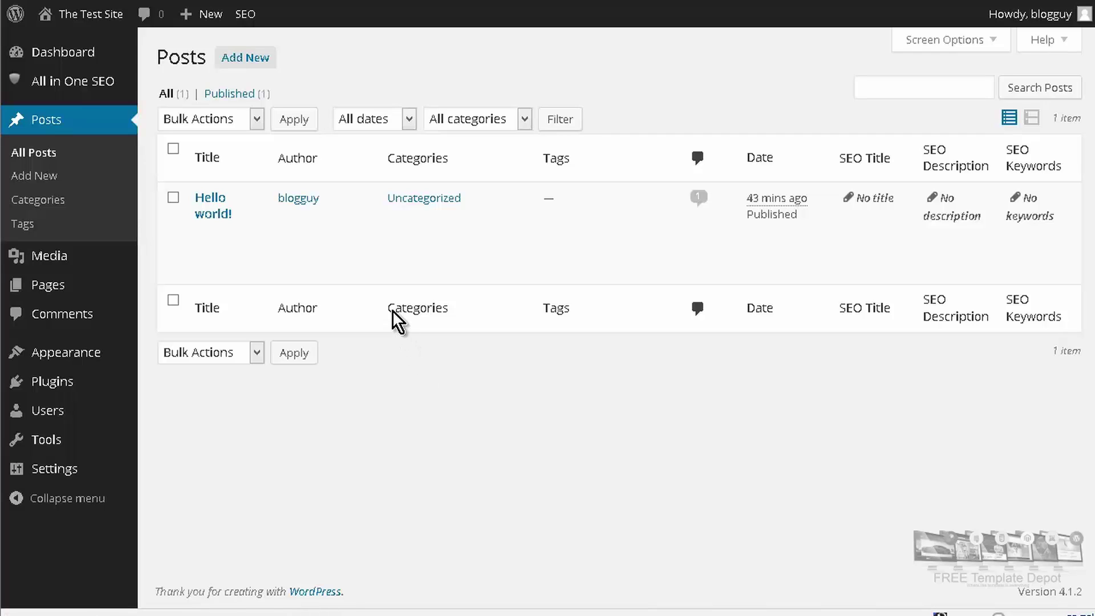
- Move the "Hello world!" post and the "Sample Page" page to the trash
mouse_move(293, 224)
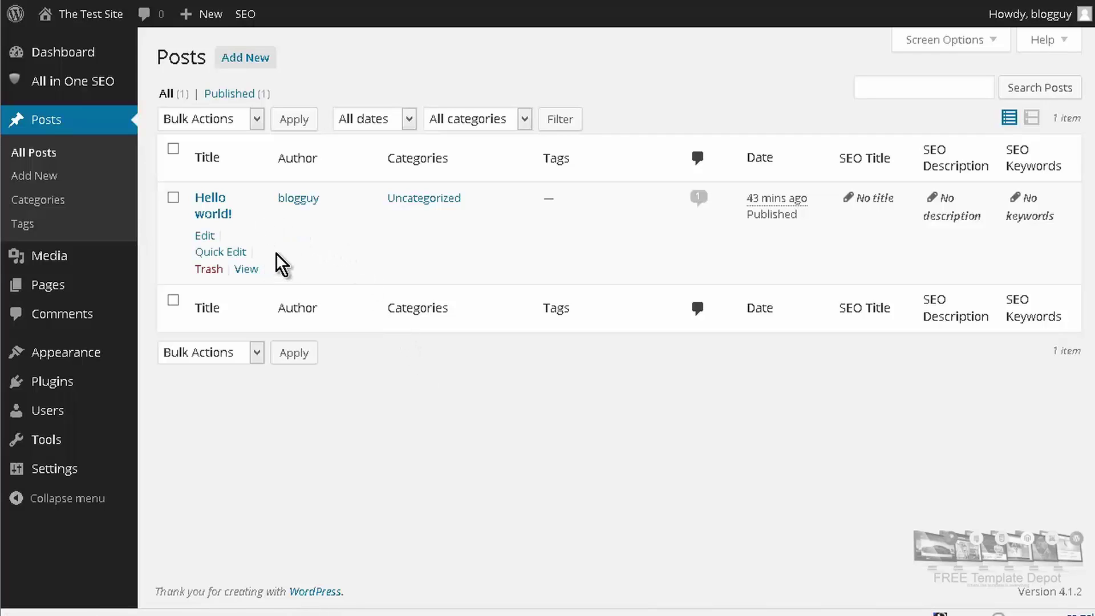
left_click(208, 271)
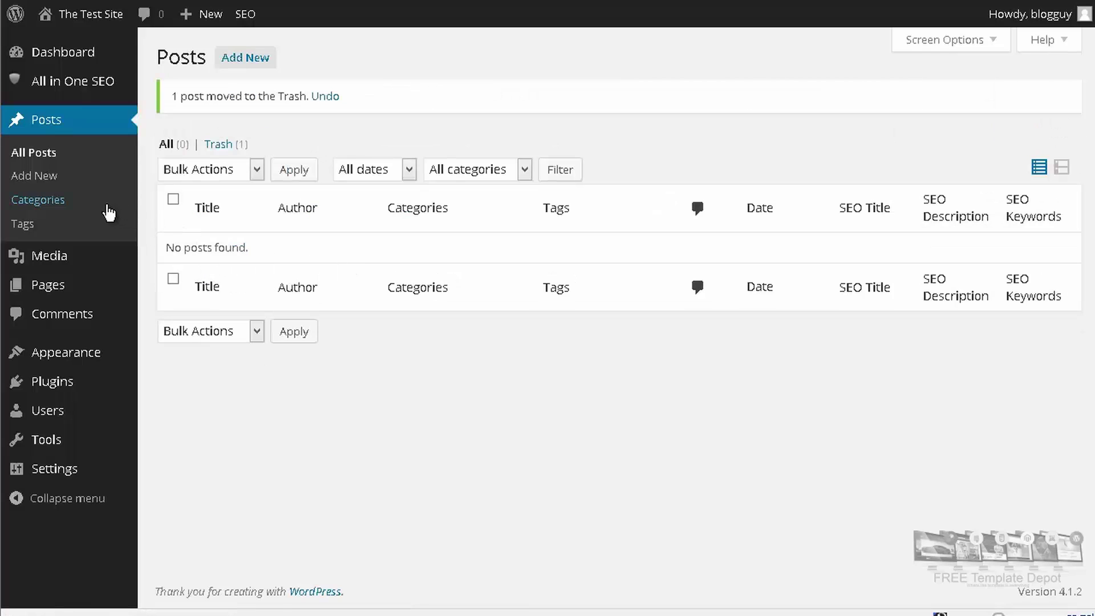
mouse_move(53, 291)
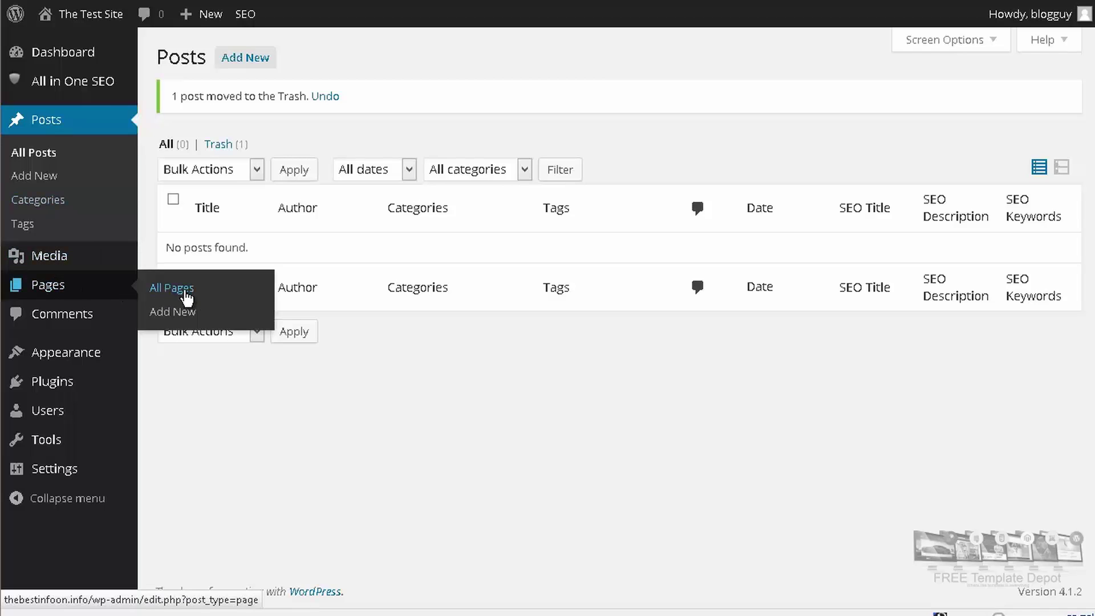
left_click(180, 290)
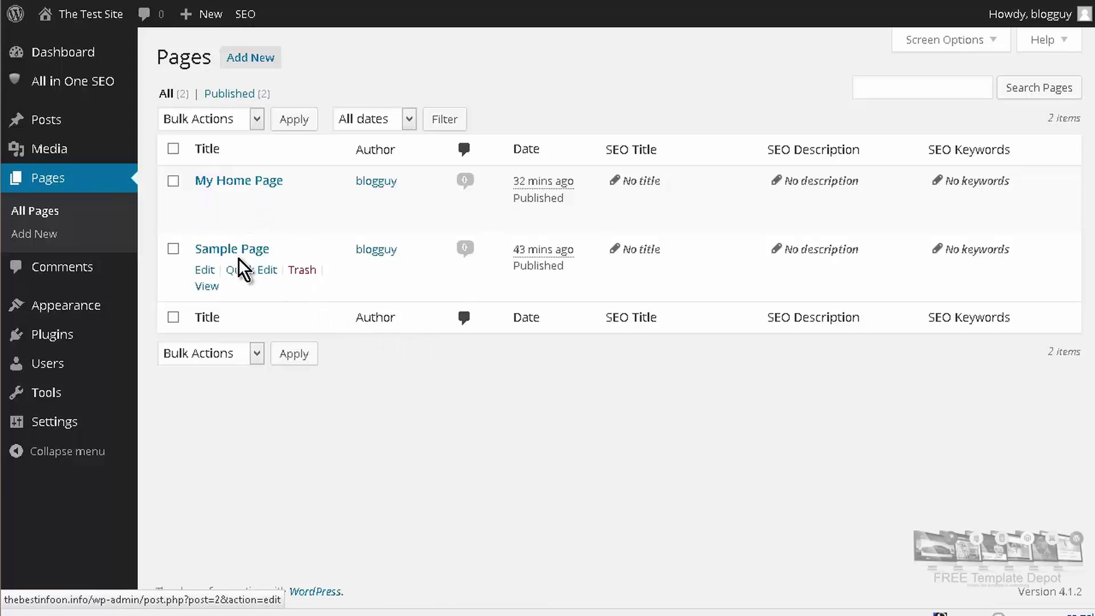
left_click(302, 271)
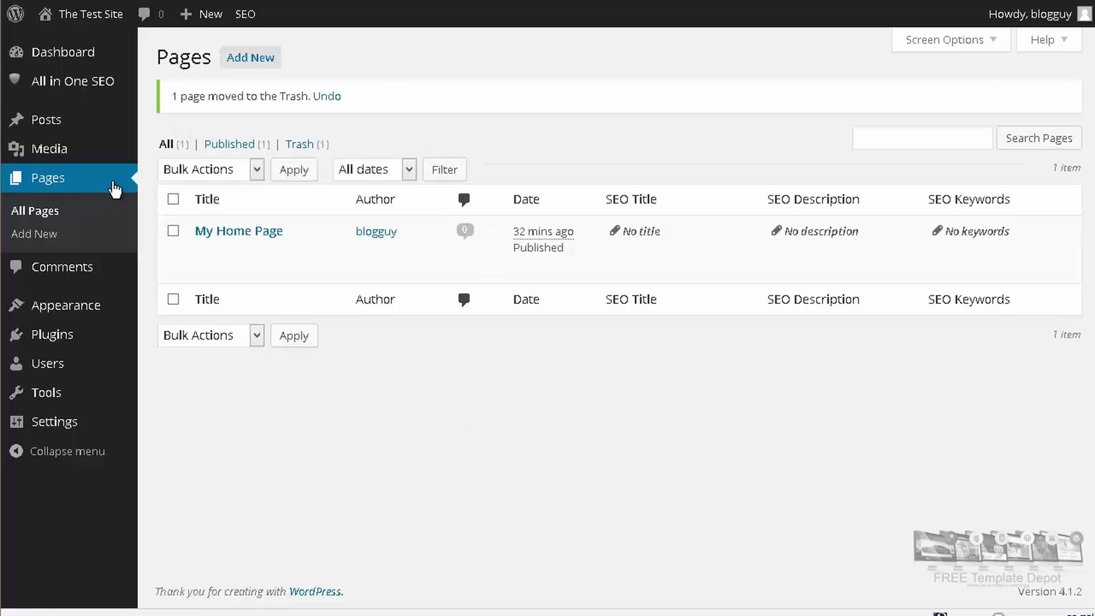
- Add a new post category named "Trees" with no parent
mouse_move(62, 118)
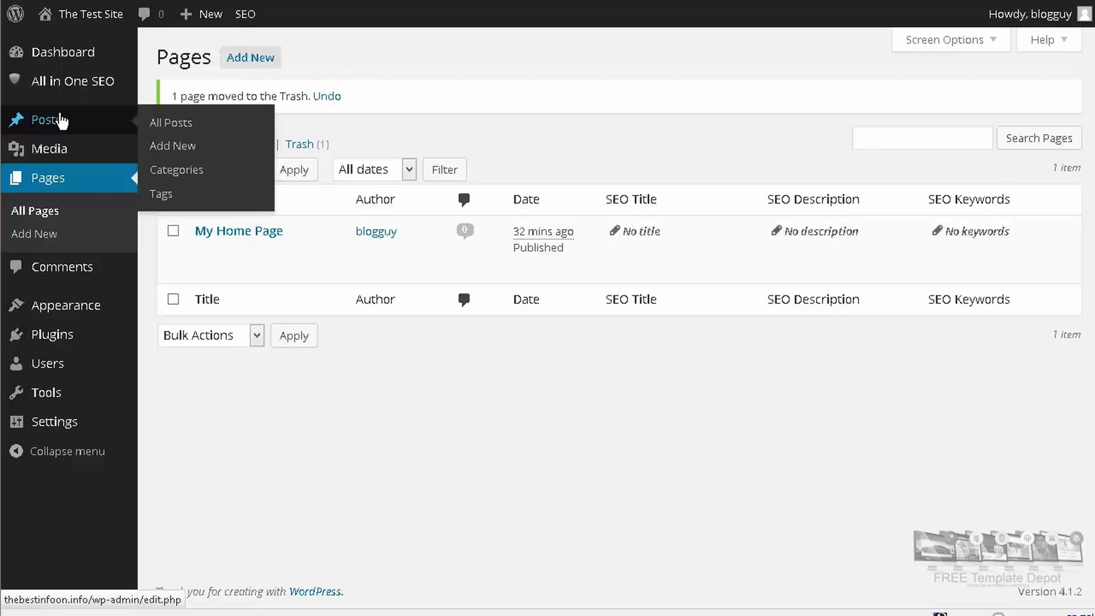
left_click(171, 171)
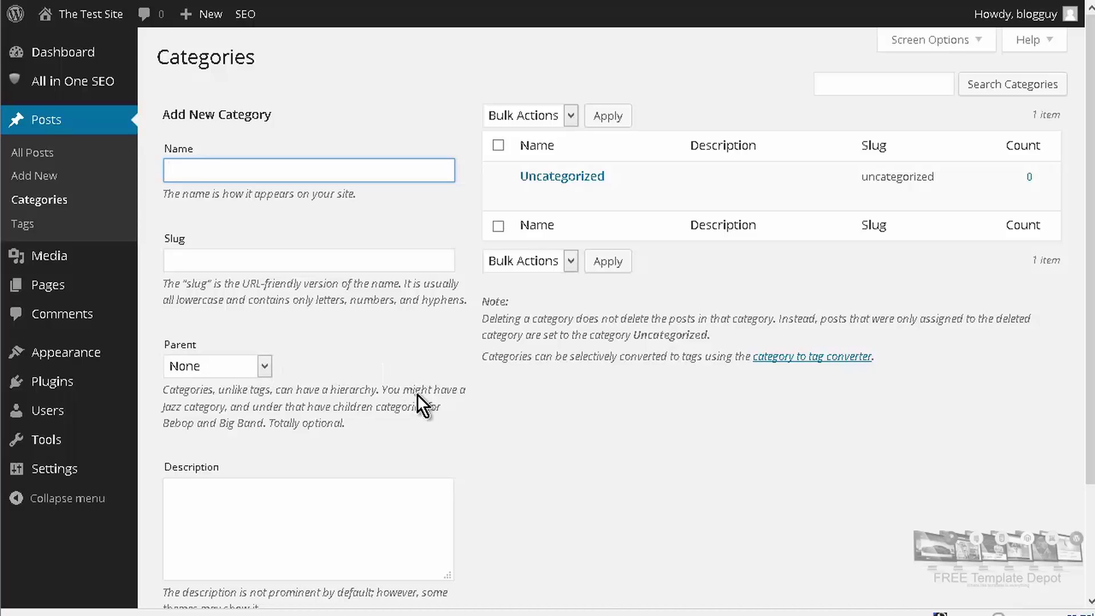
type("Trees")
scroll(446, 453, "down", 2)
left_click(226, 546)
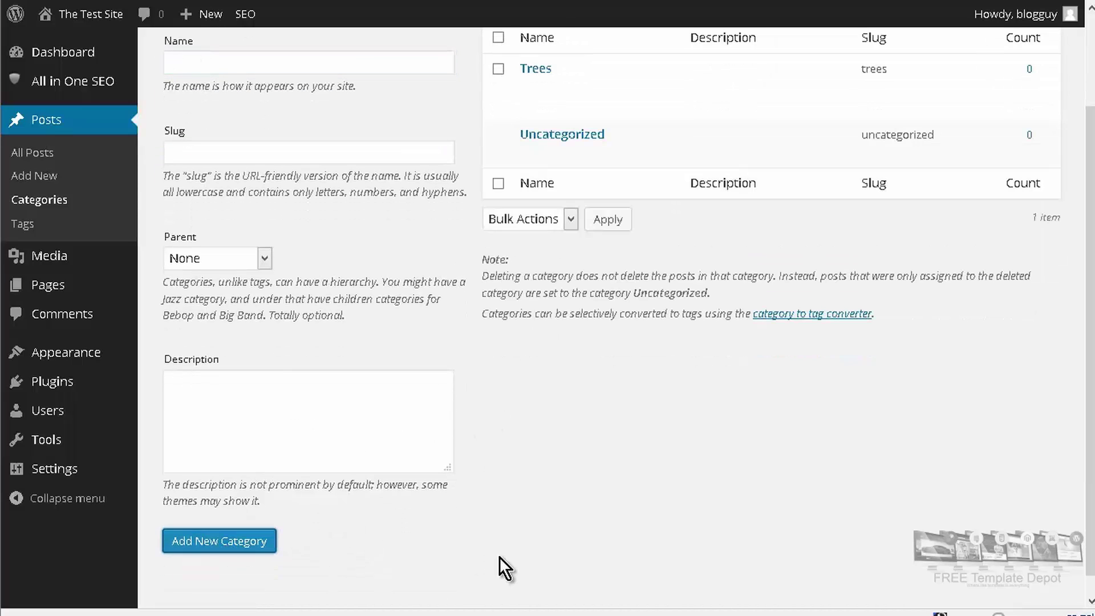
- Add a second post category named "Flowers" with no parent
left_click(203, 62)
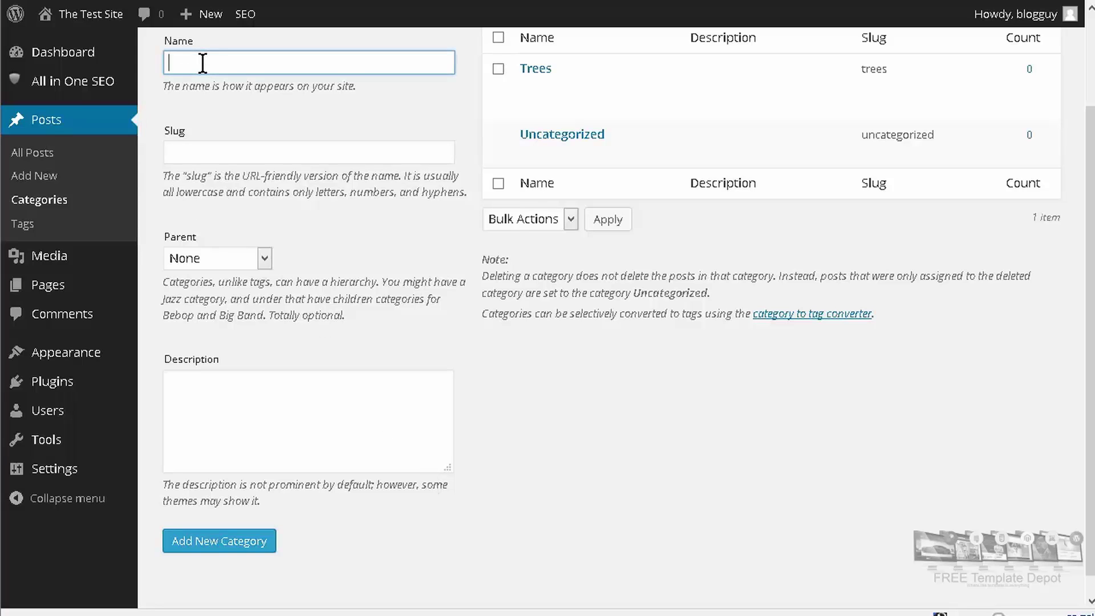
type("Flowers")
left_click(231, 533)
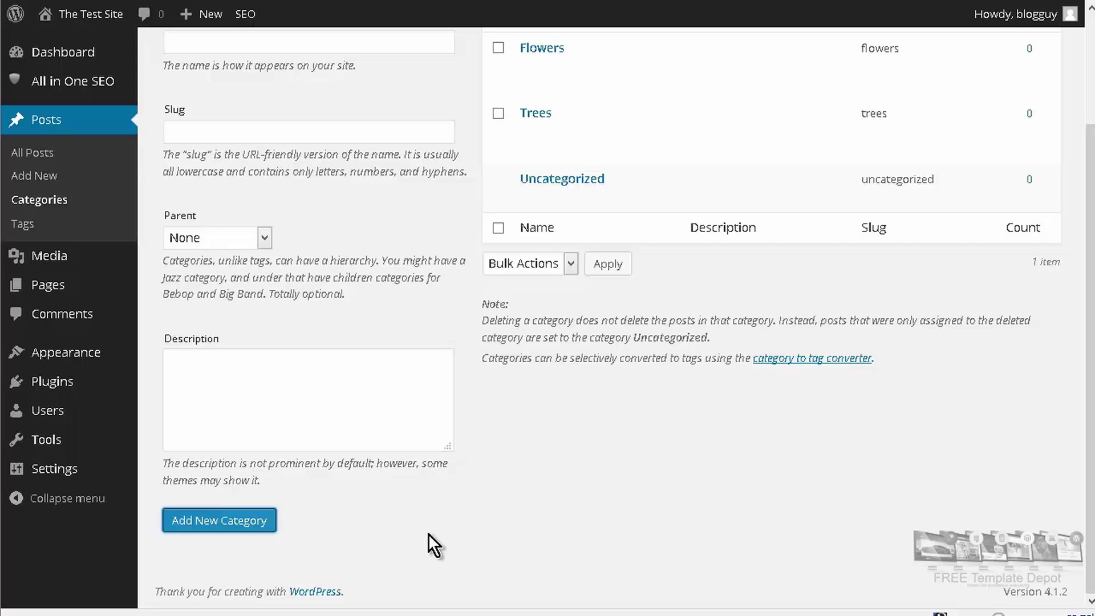
- Create a new post titled "My Favorite Tree" with the text "My Favorite Tree is the money tree. May it always be in full bloom."
scroll(605, 251, "up", 3)
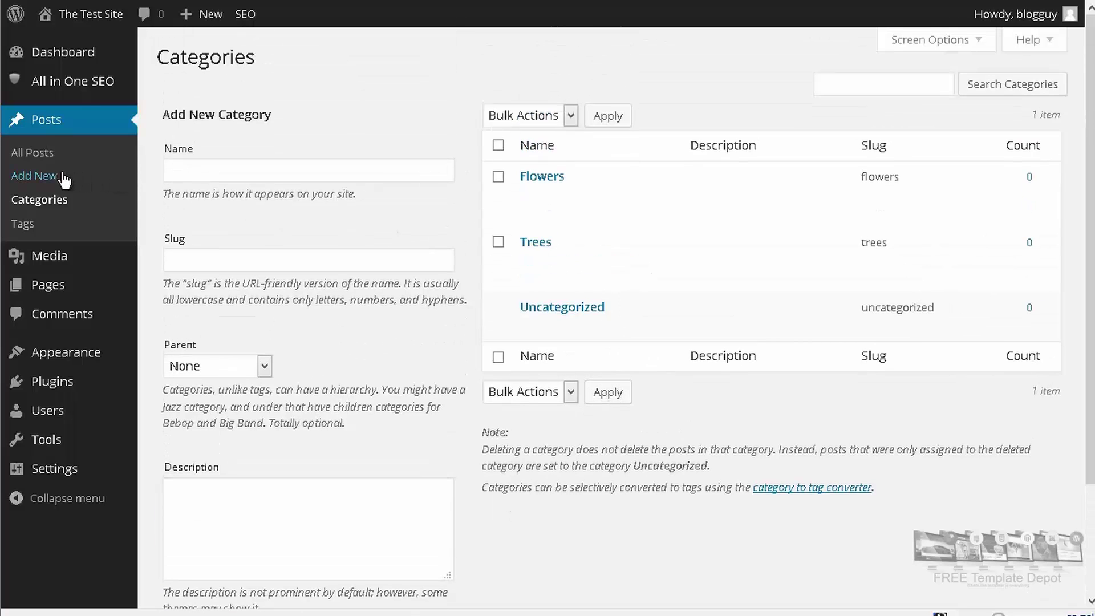
left_click(32, 153)
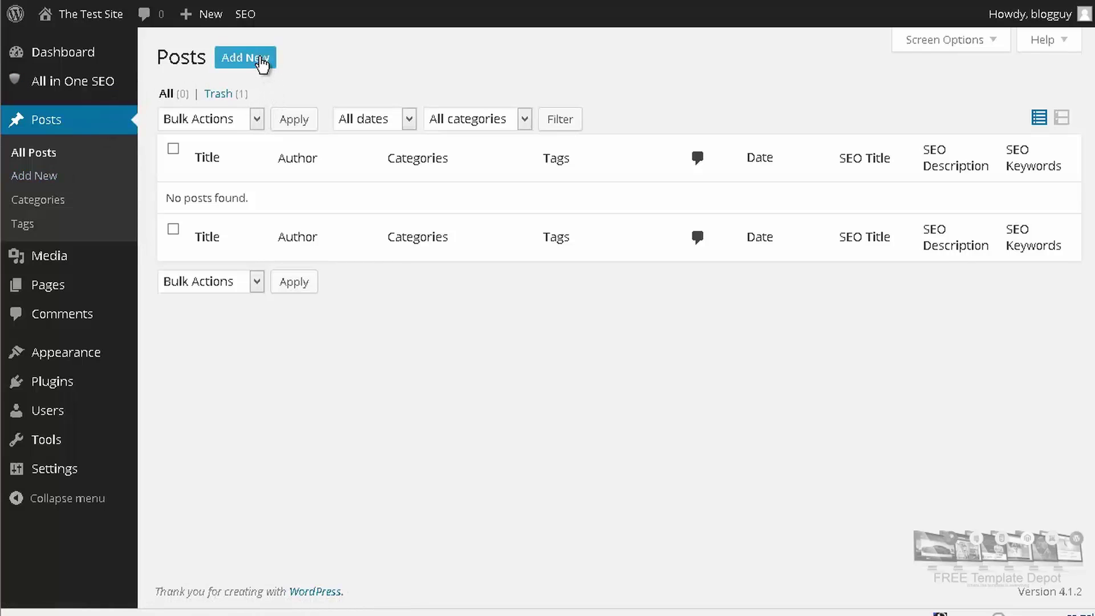
left_click(260, 59)
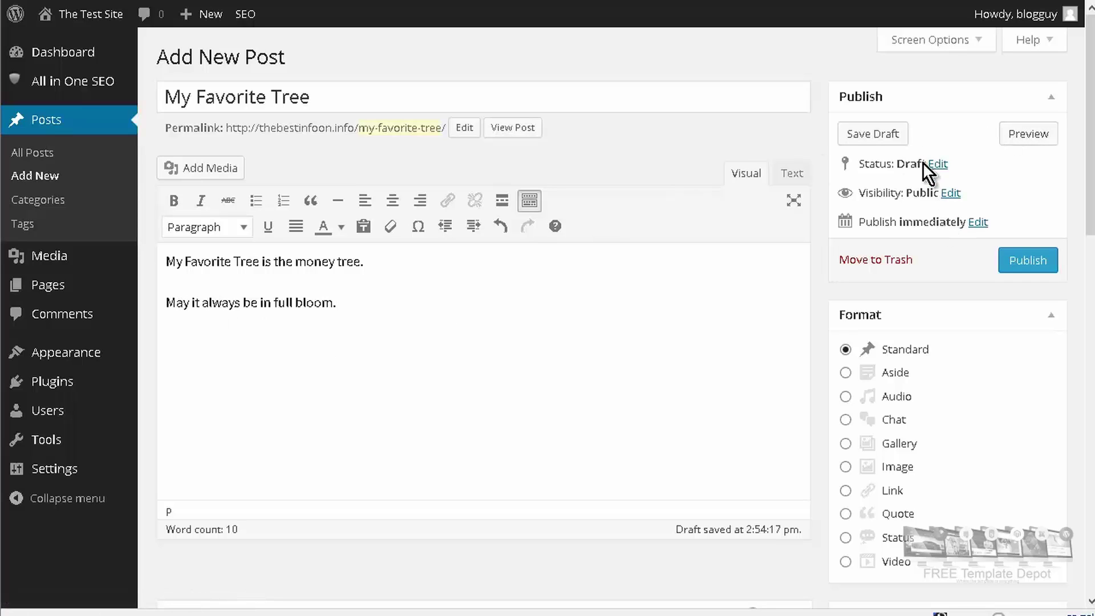
- Assign the "My Favorite Tree" post to the Trees category
scroll(1073, 228, "down", 1)
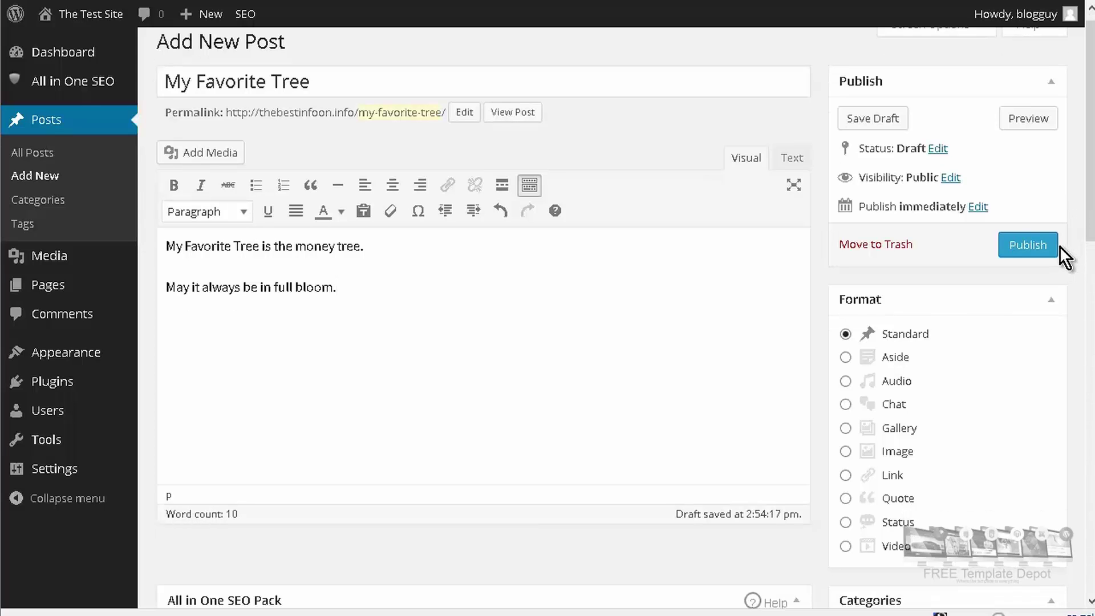
scroll(1050, 251, "down", 3)
scroll(1034, 247, "down", 3)
scroll(1036, 246, "up", 3)
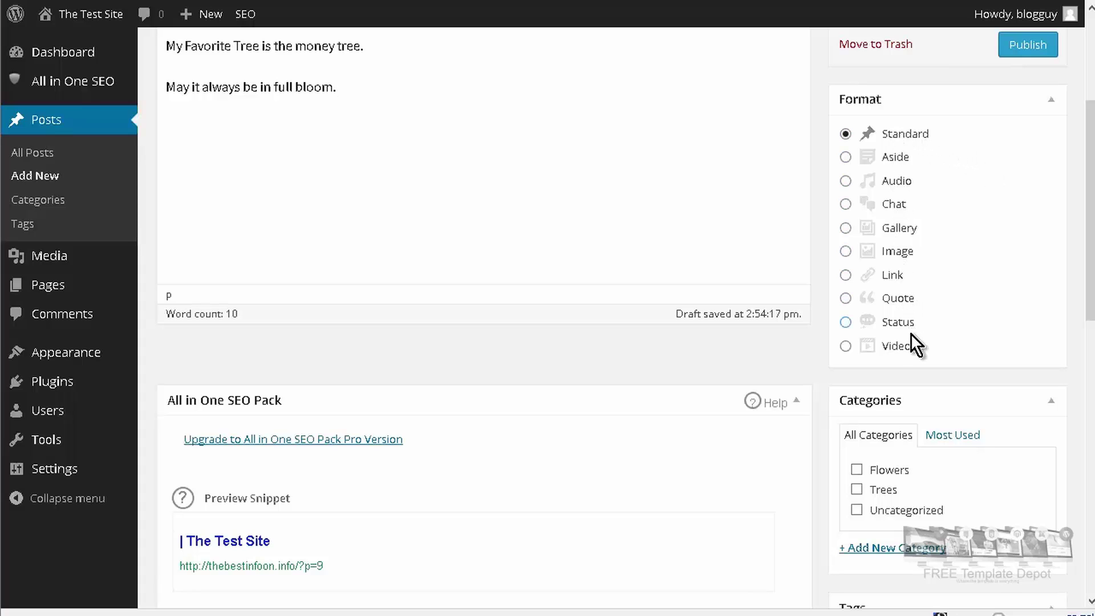
scroll(989, 248, "down", 4)
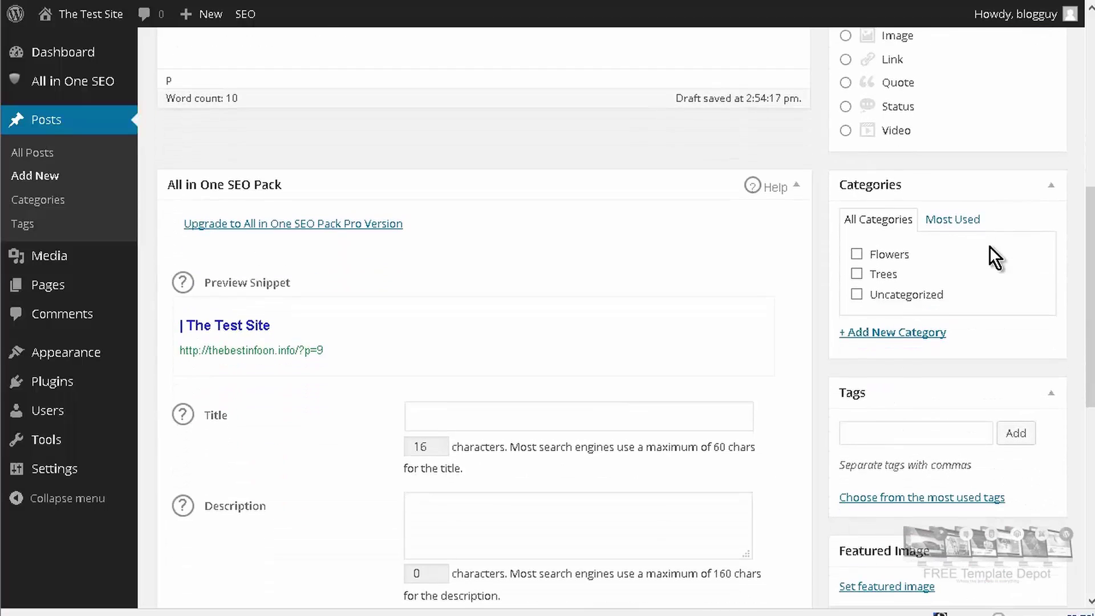
left_click(857, 274)
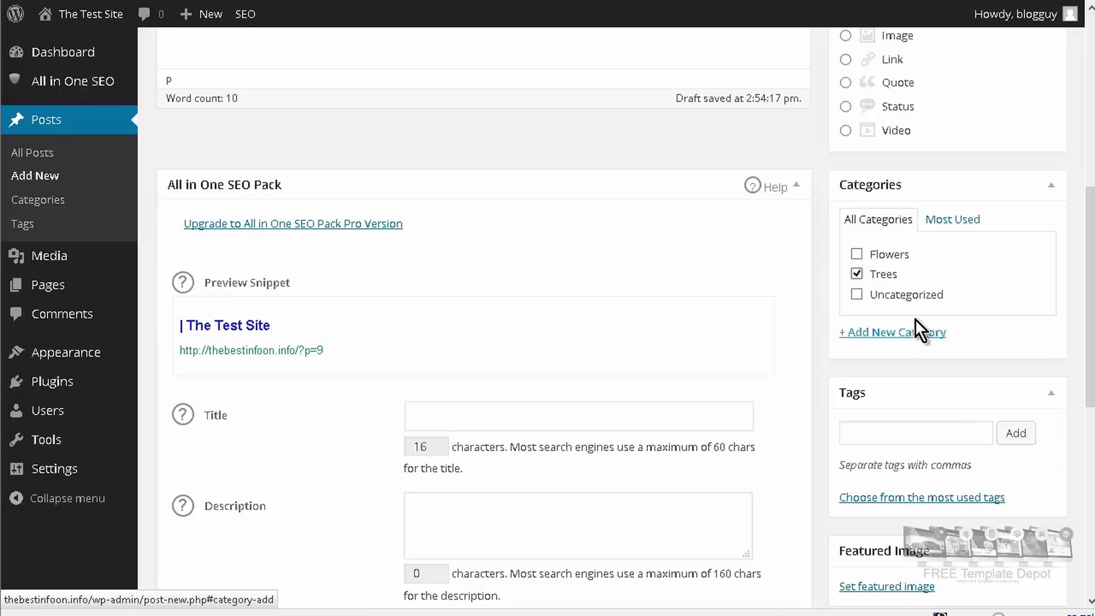
- Add the tags "trees" and "money" to the "My Favorite Tree" post
scroll(1005, 302, "down", 2)
left_click(901, 328)
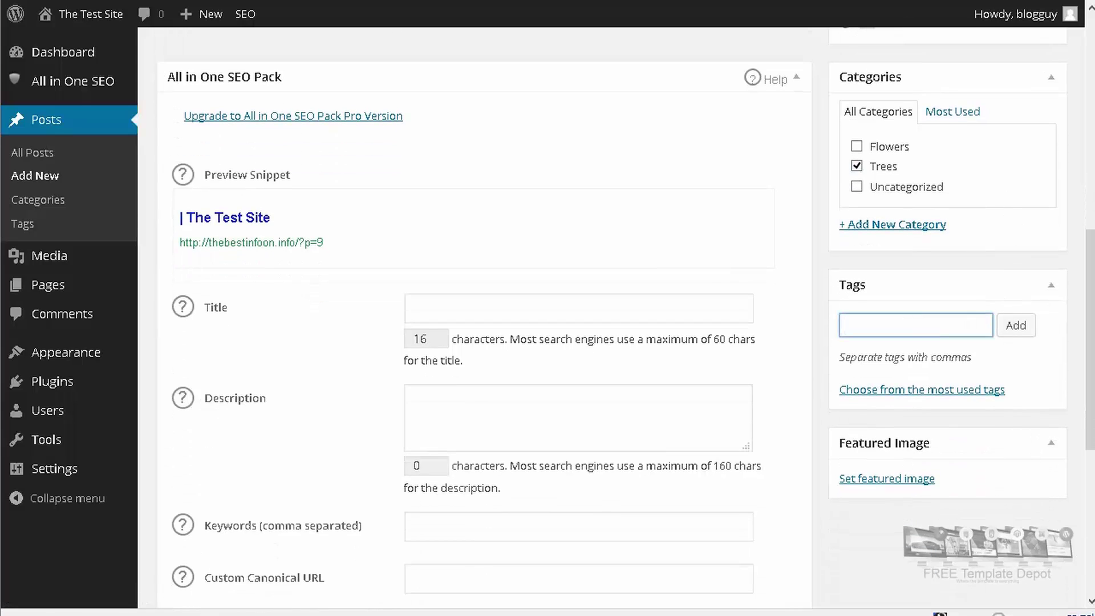
type("trees,money")
left_click(1017, 327)
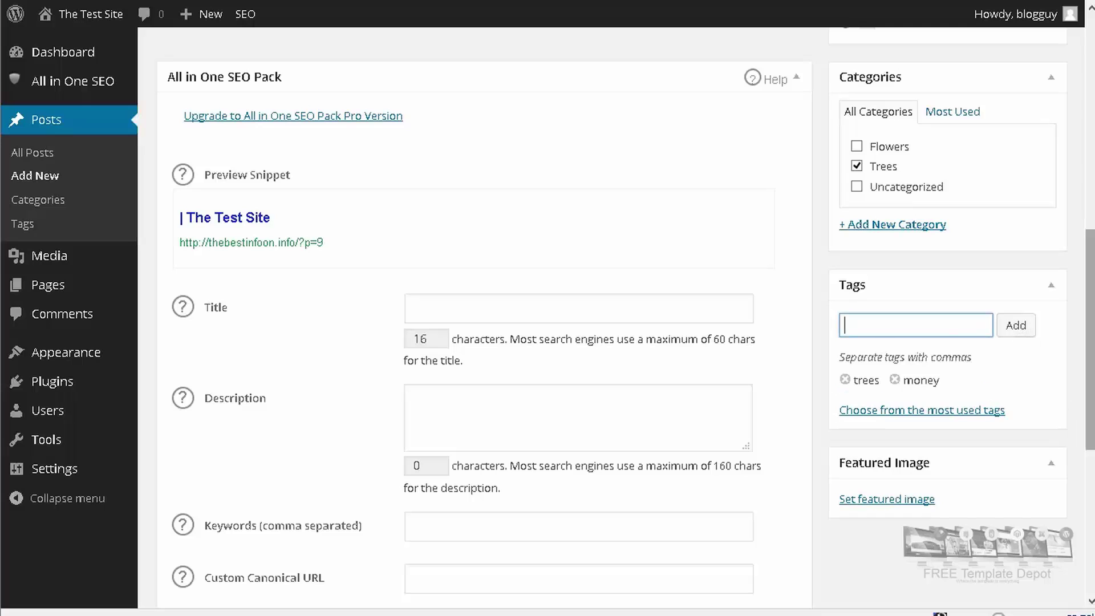
- Look over the All in One SEO Pack fields and publish the "My Favorite Tree" post
scroll(306, 292, "down", 2)
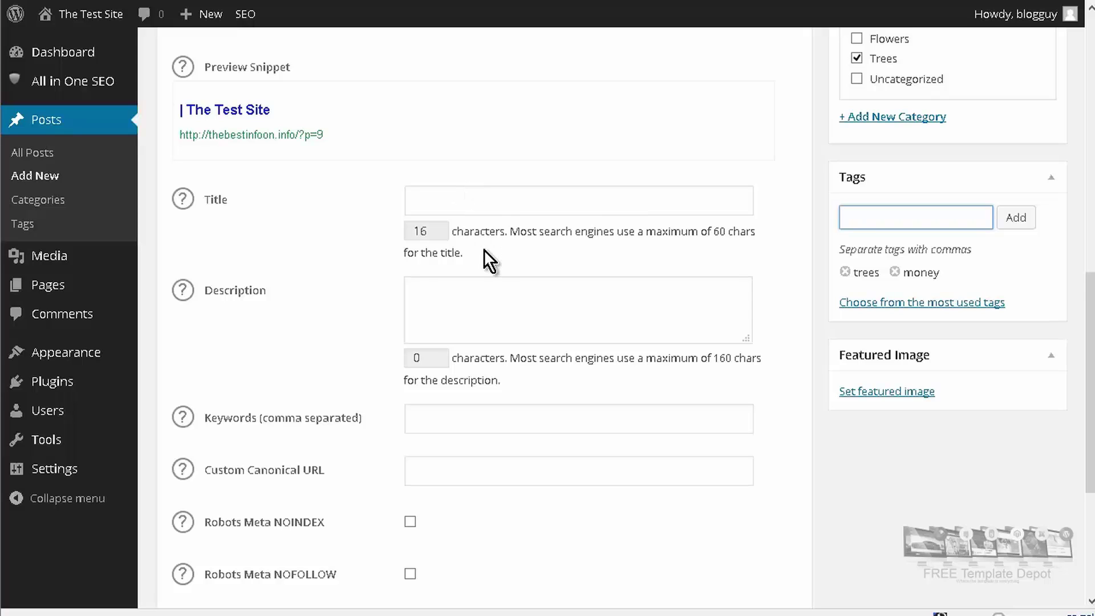
scroll(490, 290, "down", 2)
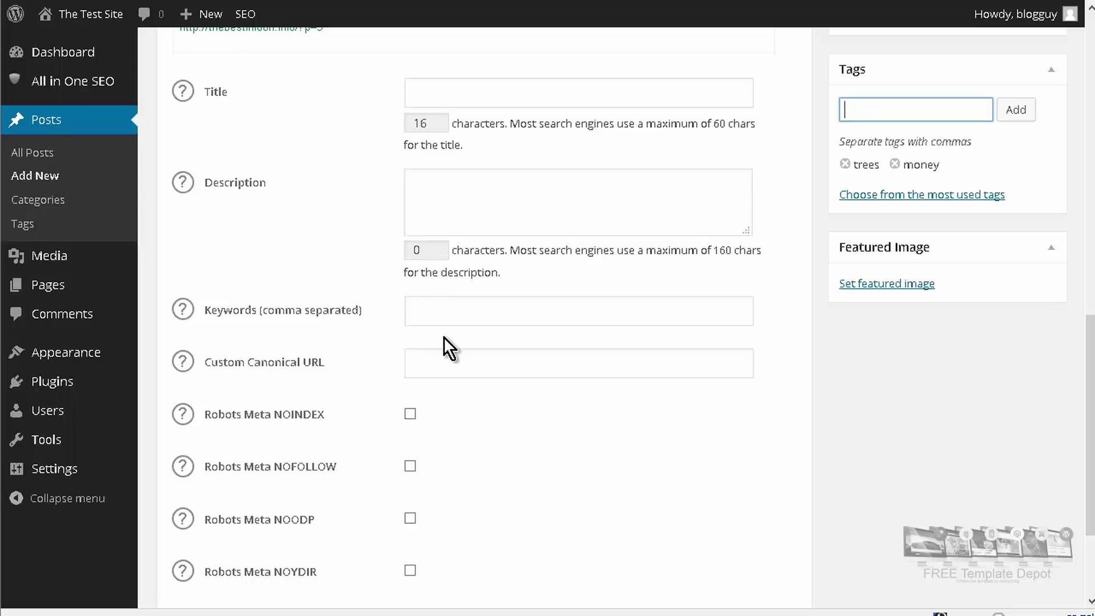
scroll(345, 315, "down", 3)
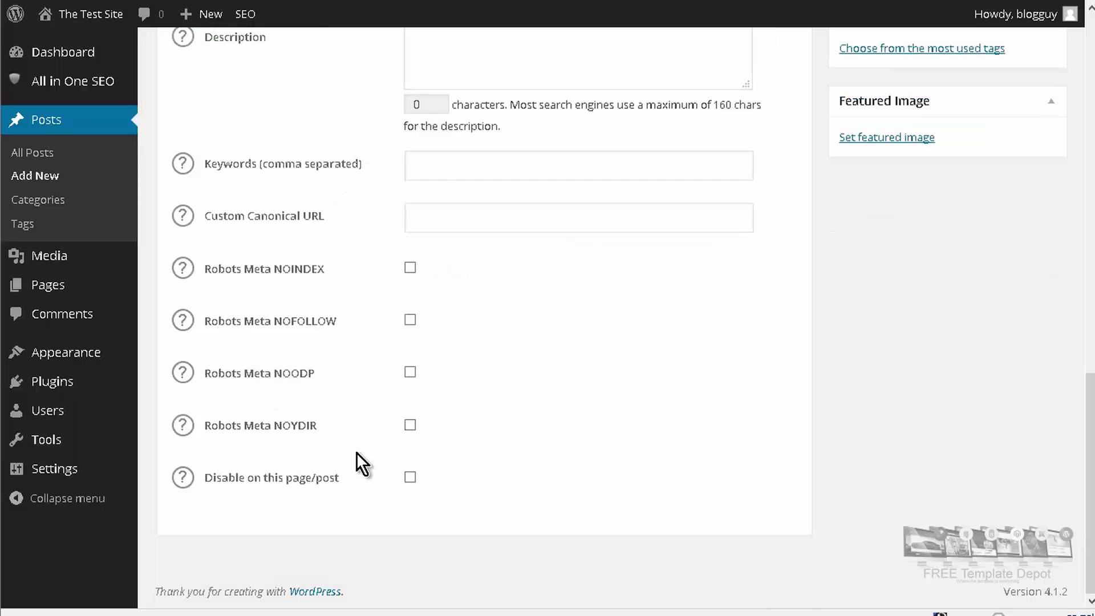
scroll(378, 359, "up", 15)
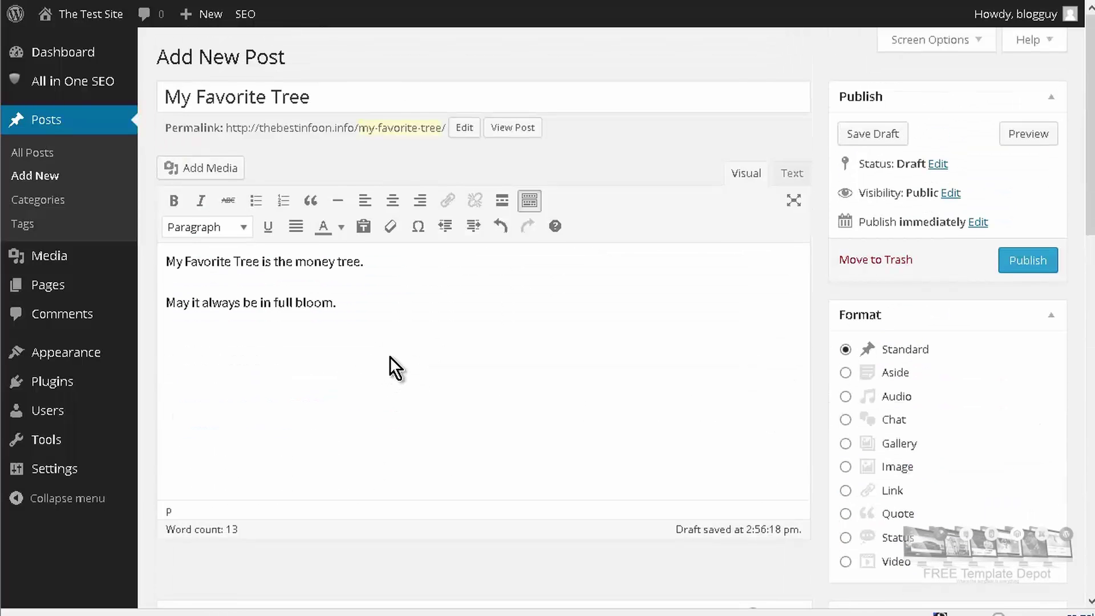
left_click(1017, 258)
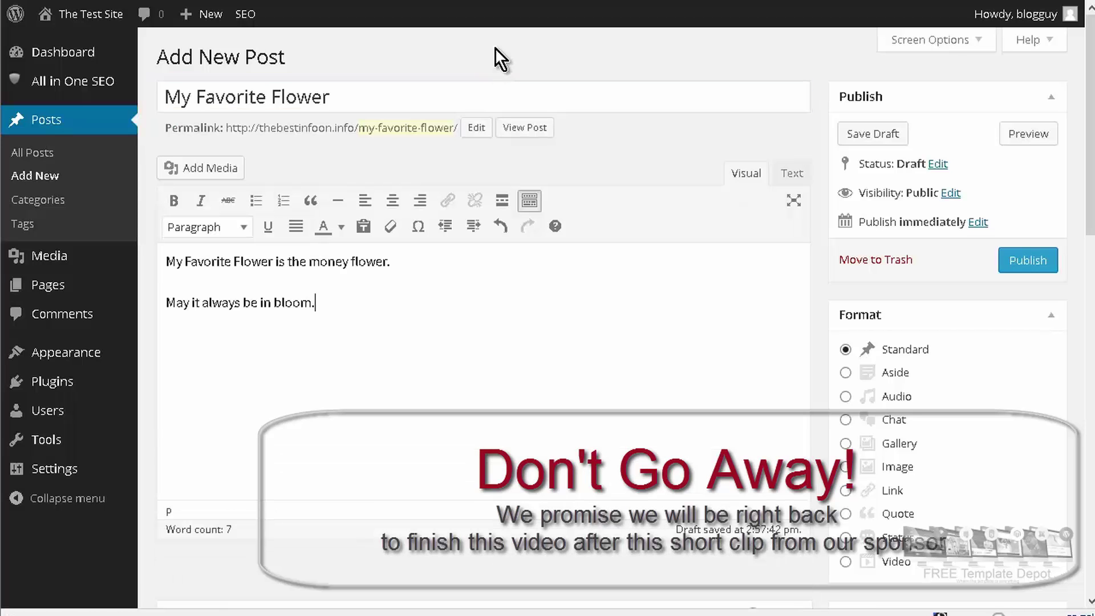
- Assign the "My Favorite Flower" post to the Flowers category and add the tags "money" and "flowers"
scroll(954, 44, "down", 6)
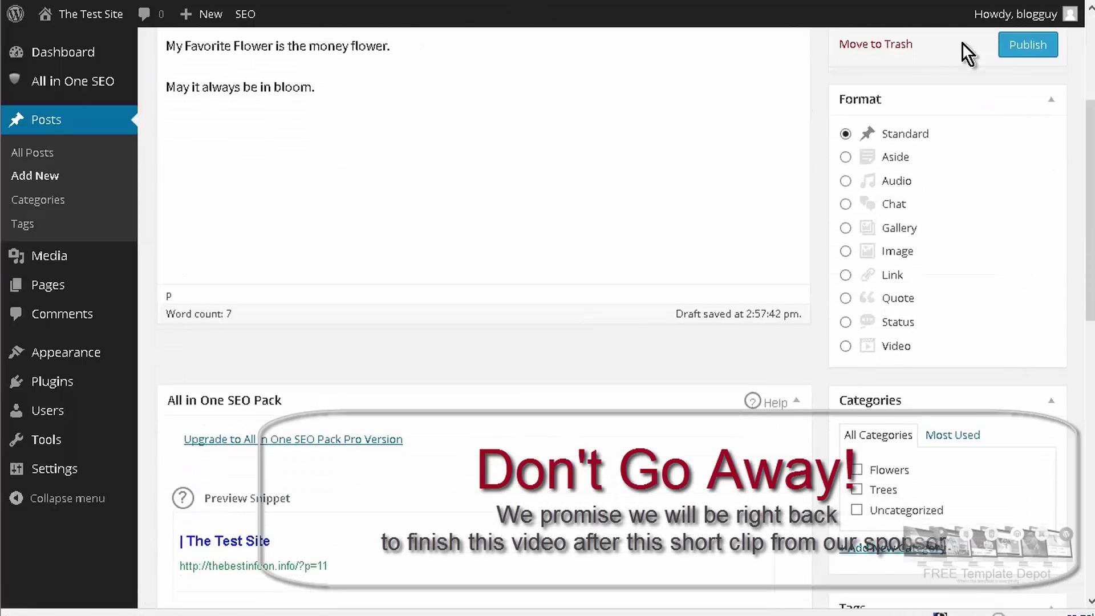
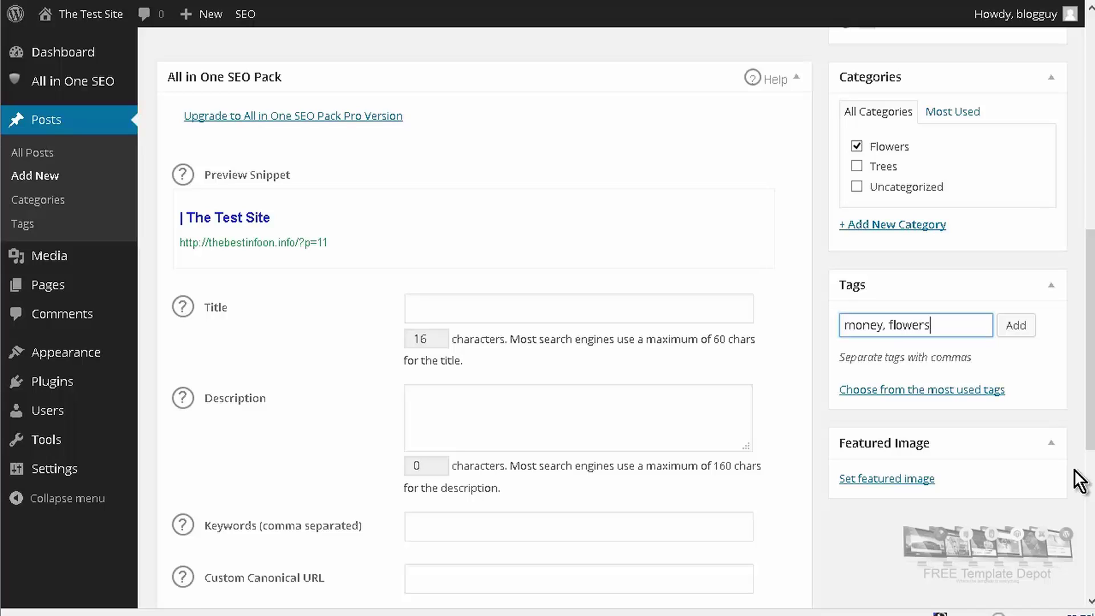
scroll(1080, 481, "up", 2)
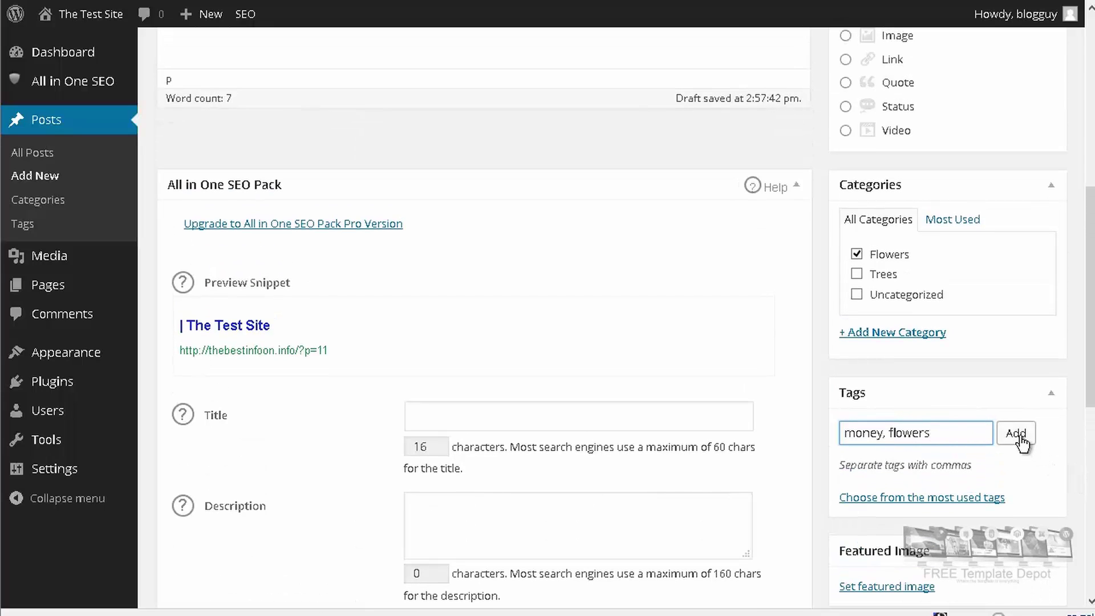
left_click(1017, 434)
- Publish the "My Favorite Flower" post and open the live site's home page
scroll(1021, 439, "up", 8)
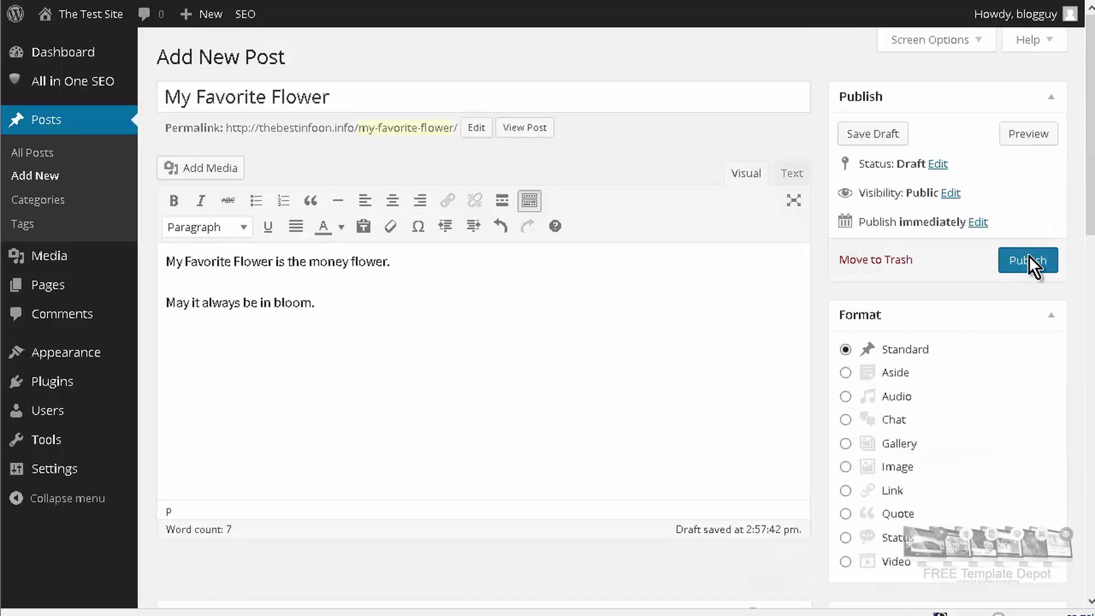
left_click(1028, 260)
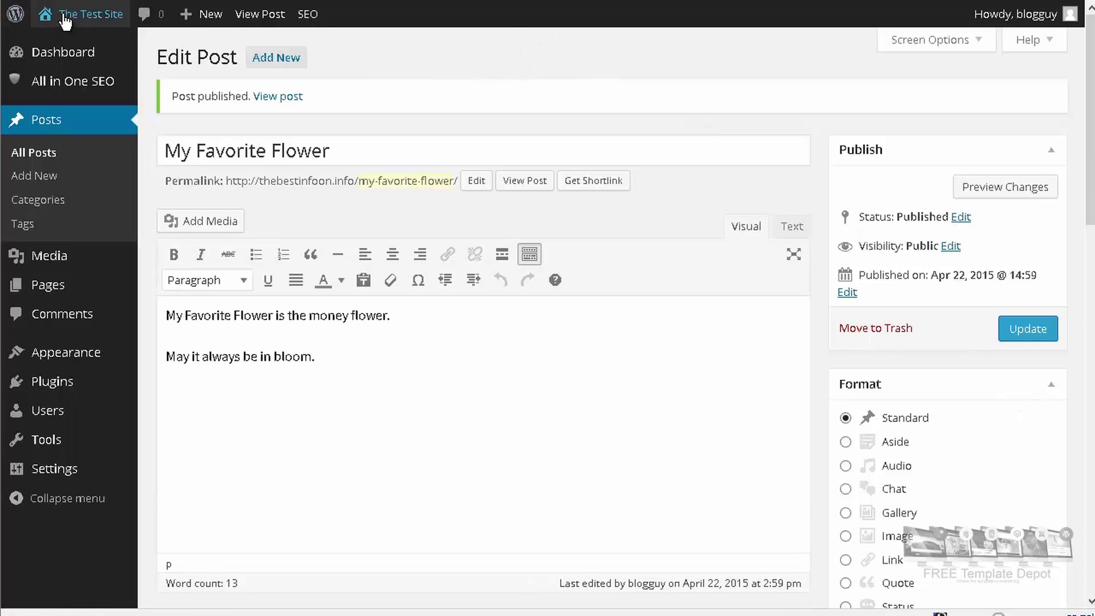
mouse_move(63, 27)
left_click(62, 48)
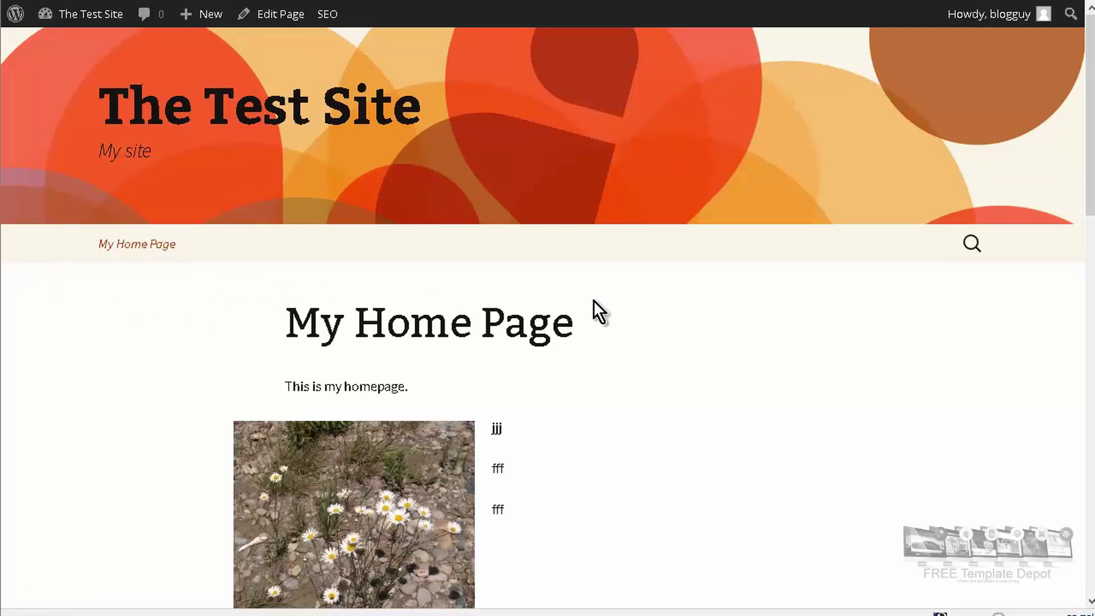
- Look through the home page down to the footer, open the recent post "My Favorite Flower" and review it
scroll(676, 302, "down", 10)
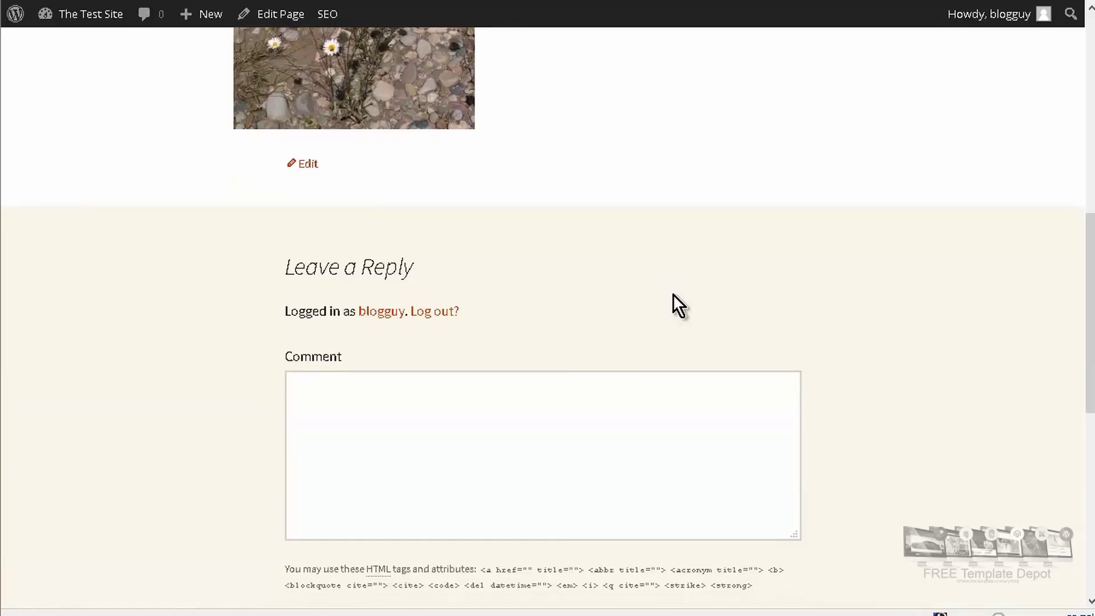
scroll(673, 294, "down", 2)
scroll(485, 236, "down", 7)
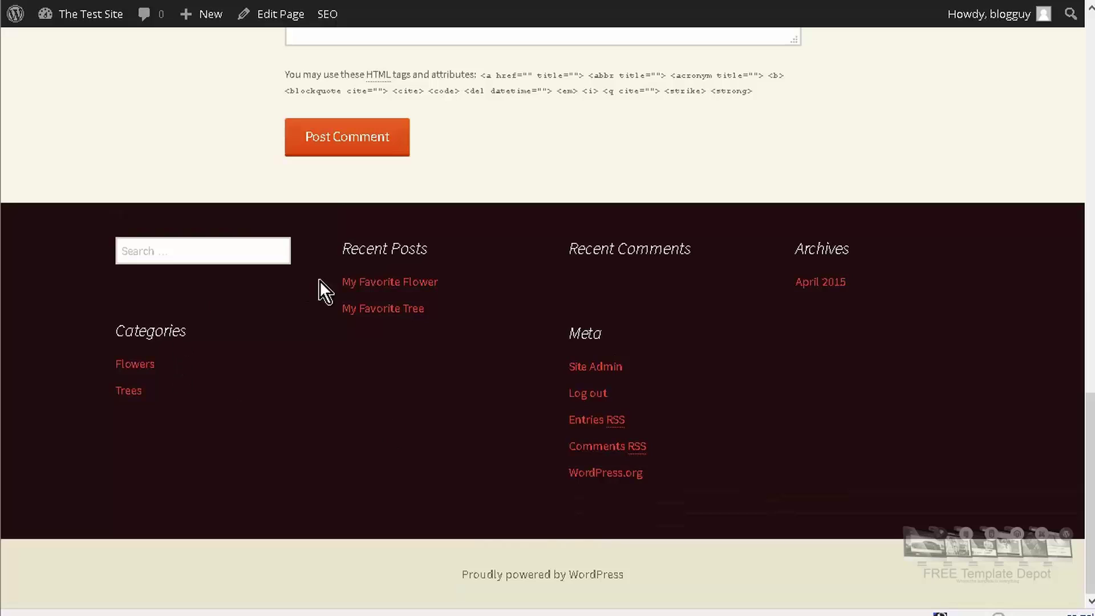
left_click(408, 290)
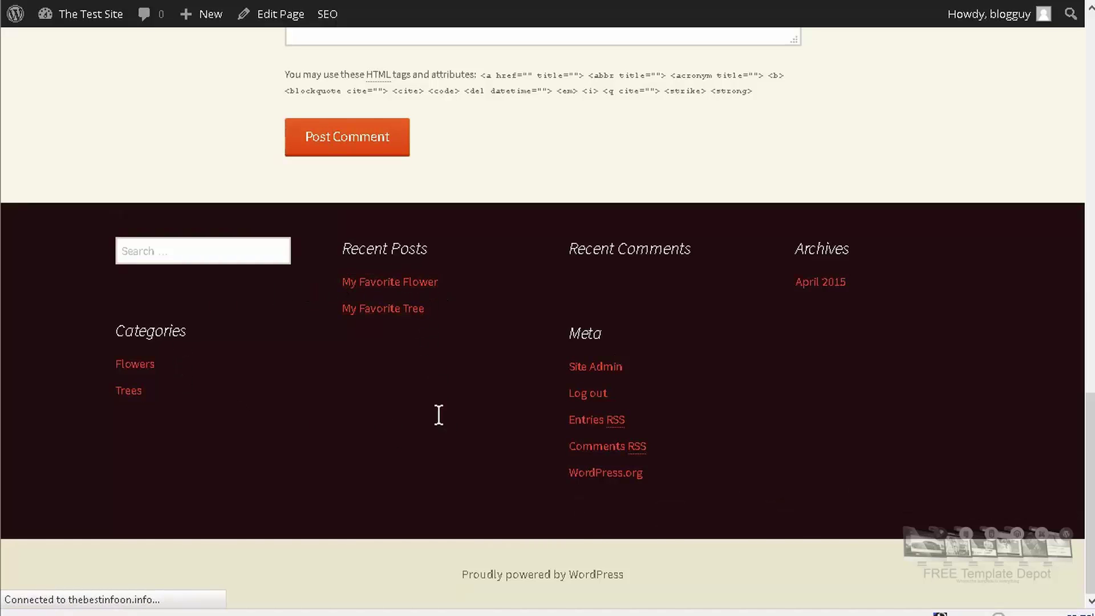
scroll(596, 365, "down", 3)
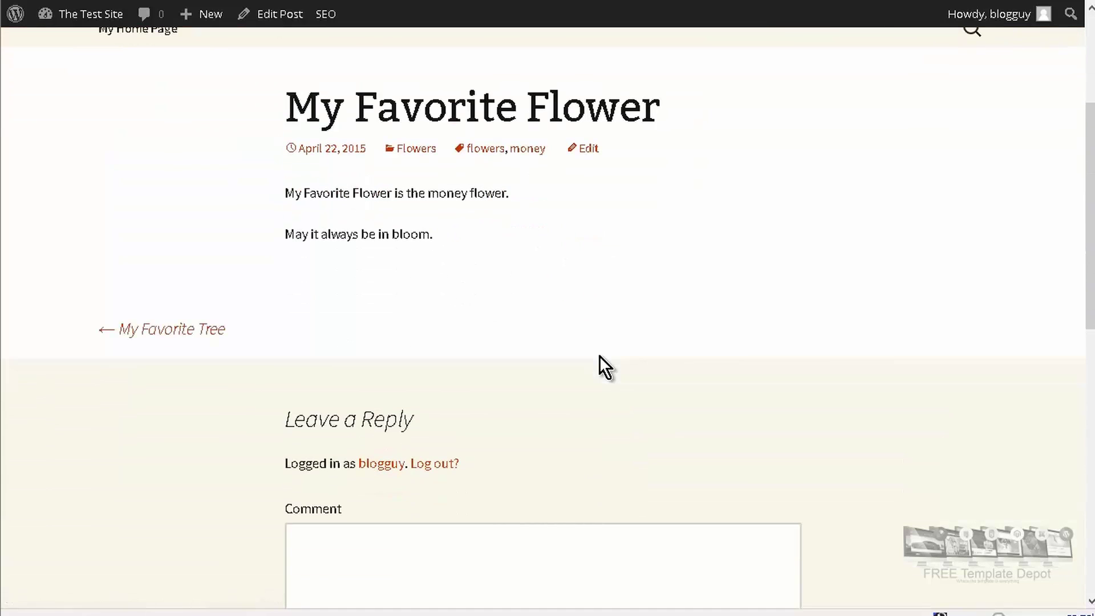
scroll(600, 357, "down", 10)
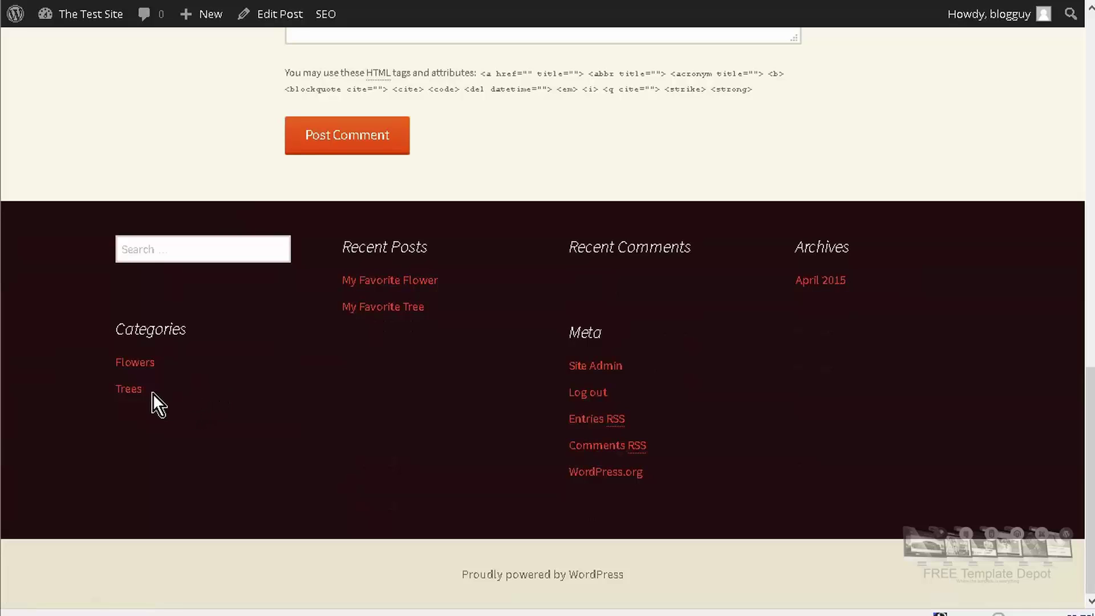
- View the Flowers category archive and the Trees category archive on the live site
left_click(151, 364)
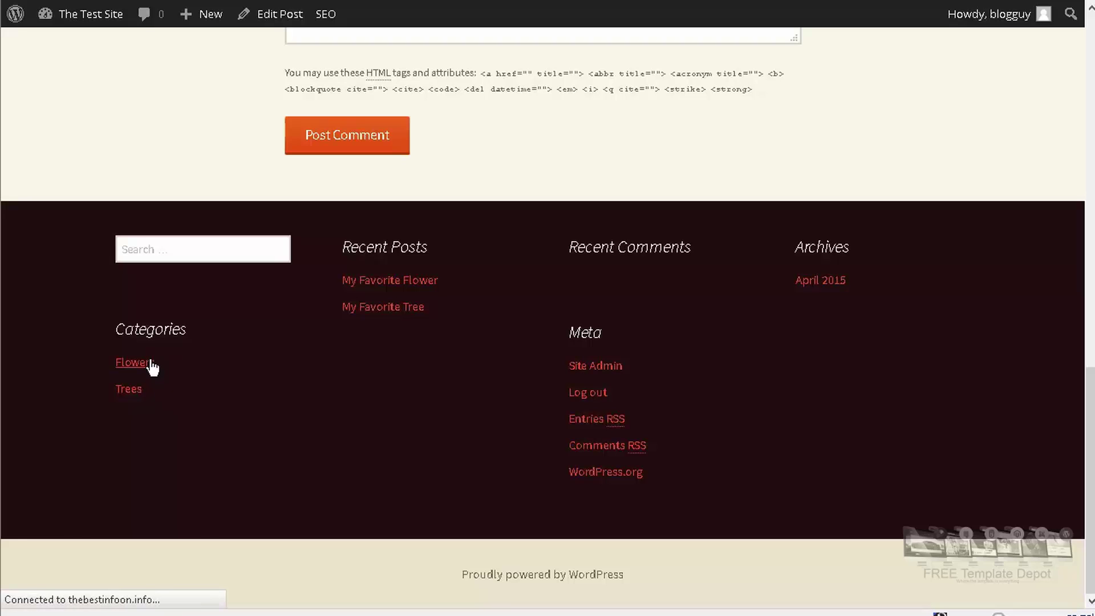
scroll(640, 301, "down", 7)
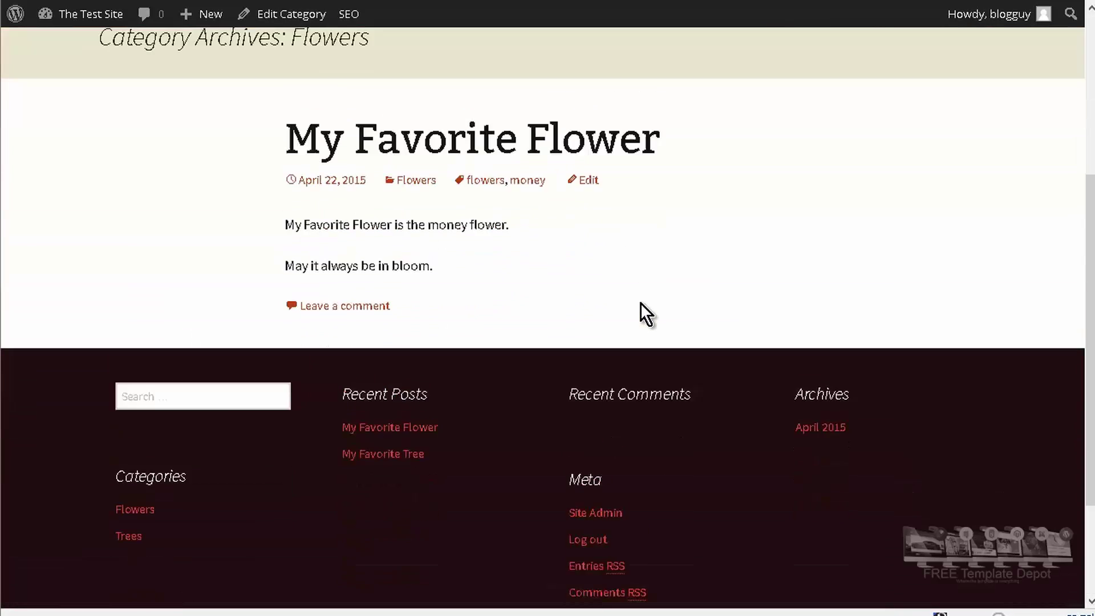
scroll(639, 305, "up", 4)
scroll(639, 306, "down", 4)
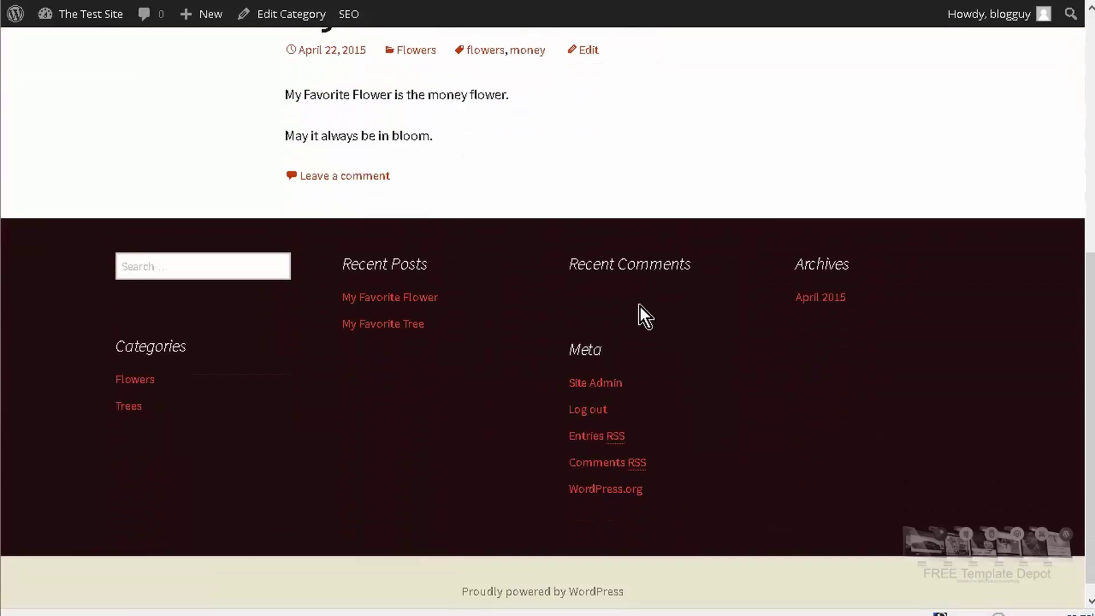
left_click(135, 388)
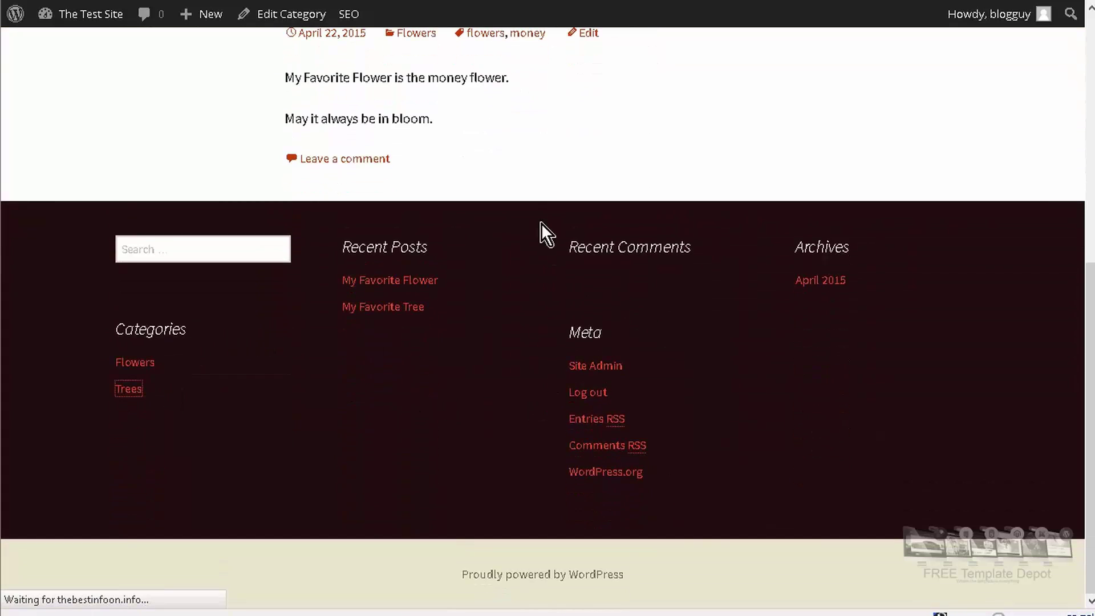
scroll(625, 210, "up", 7)
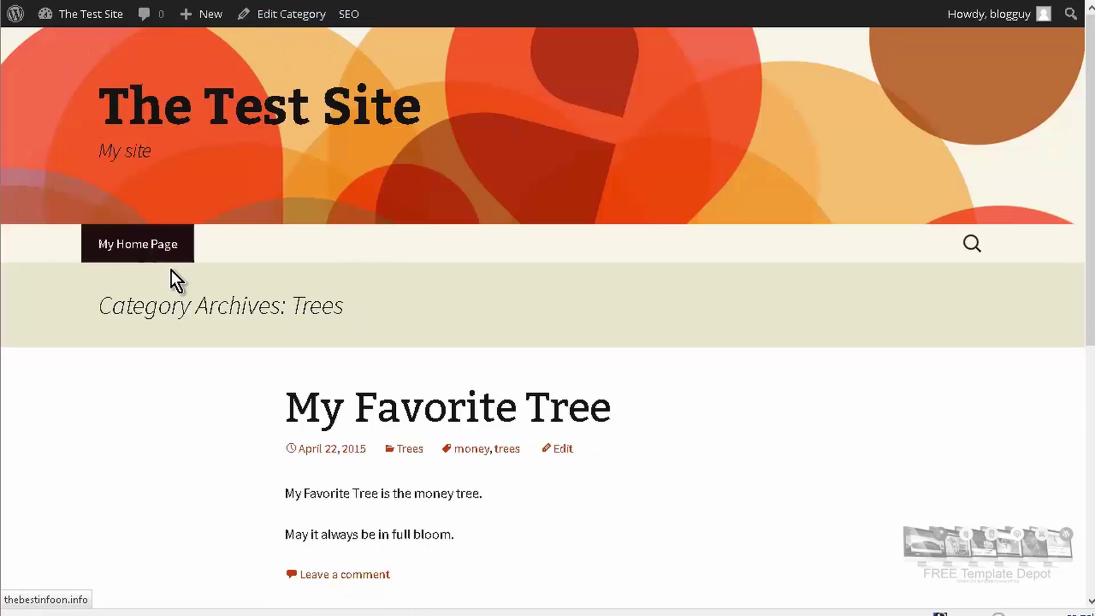
- Open the "My Favorite Tree" post for editing and enable the Discussion box in its screen options
left_click(412, 425)
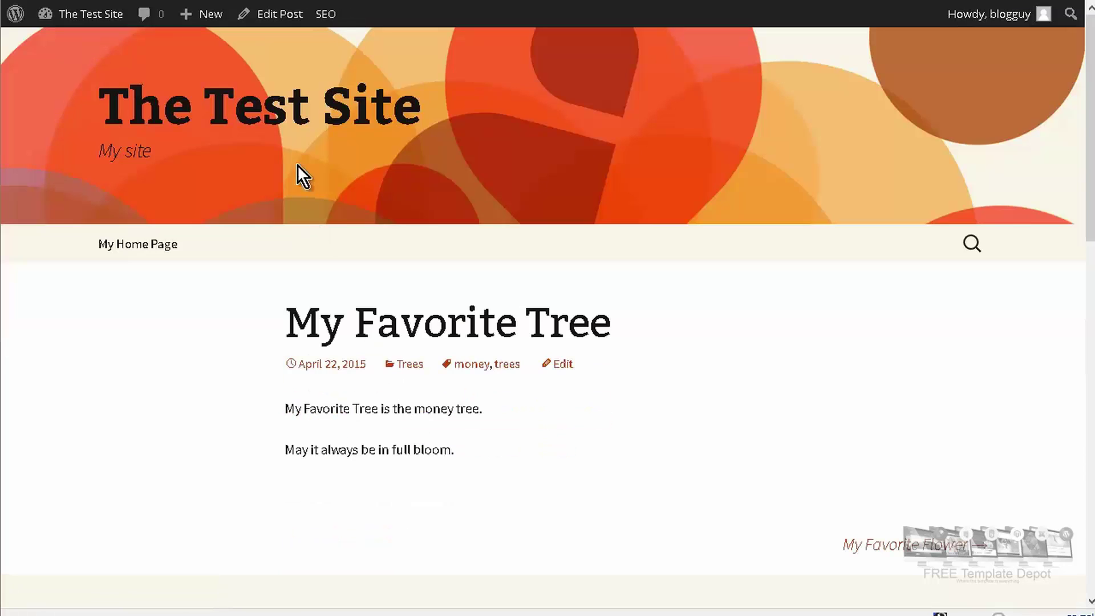
left_click(264, 15)
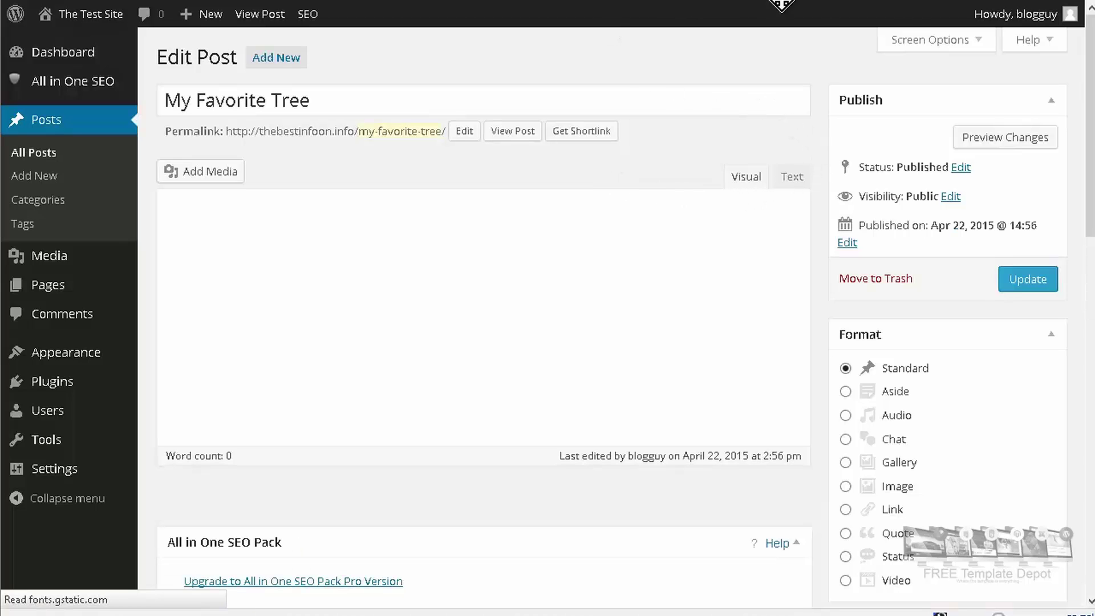
left_click(939, 43)
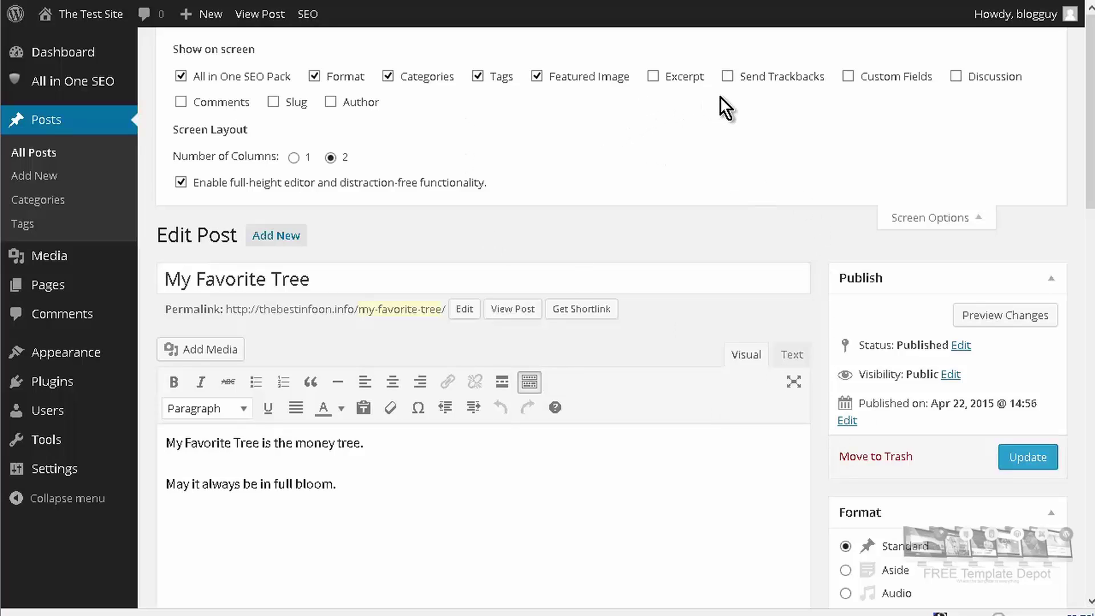
left_click(956, 76)
left_click(939, 217)
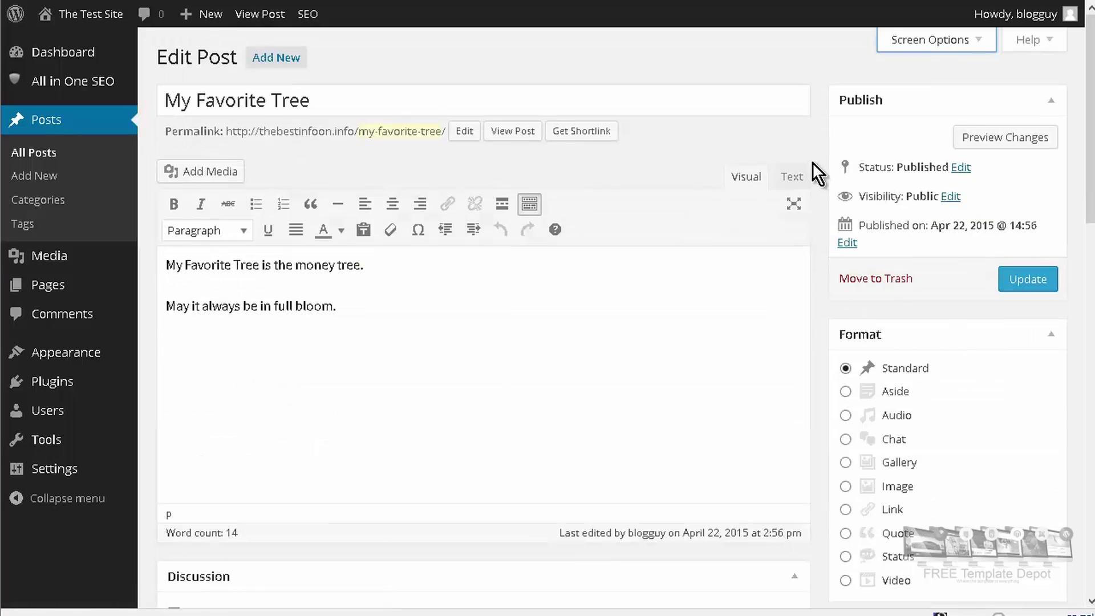
- Disallow comments, trackbacks and pingbacks on the "My Favorite Tree" post and update it
scroll(812, 162, "down", 5)
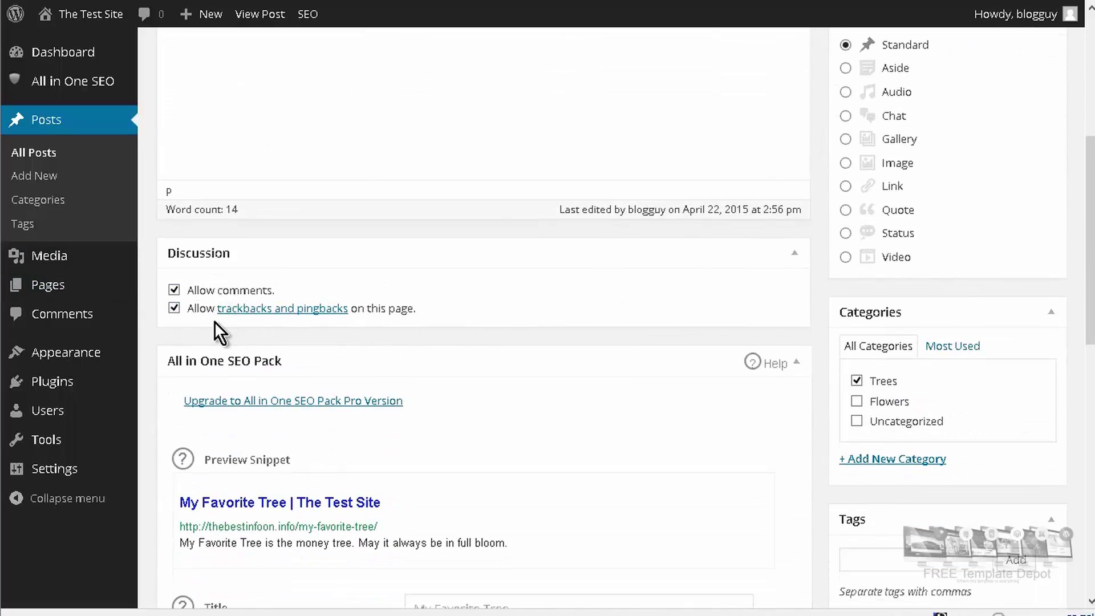
left_click(173, 290)
left_click(174, 307)
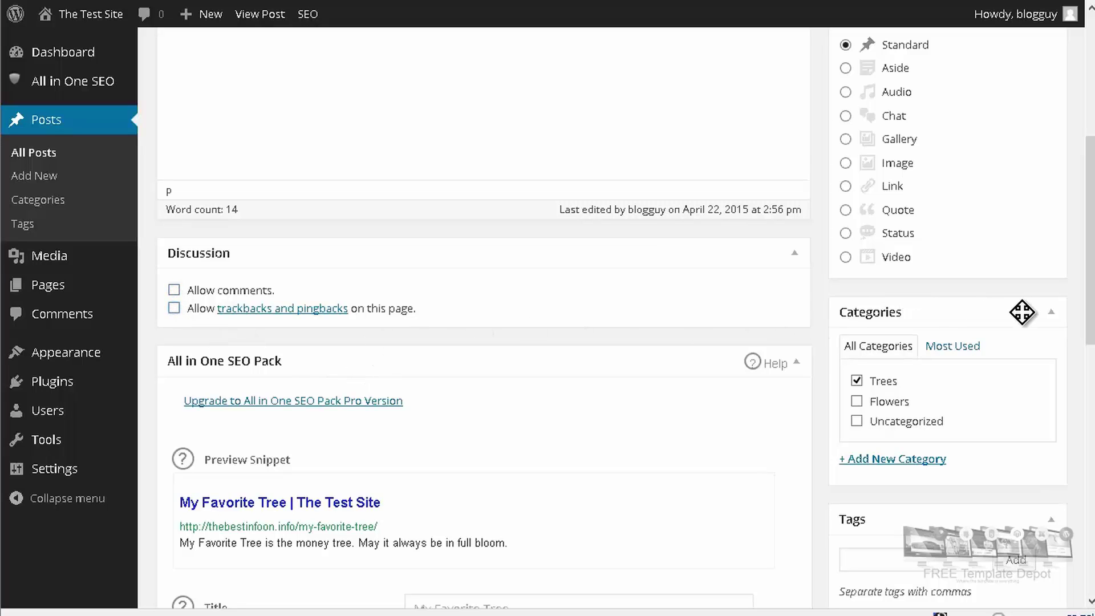
scroll(1023, 313, "down", 3)
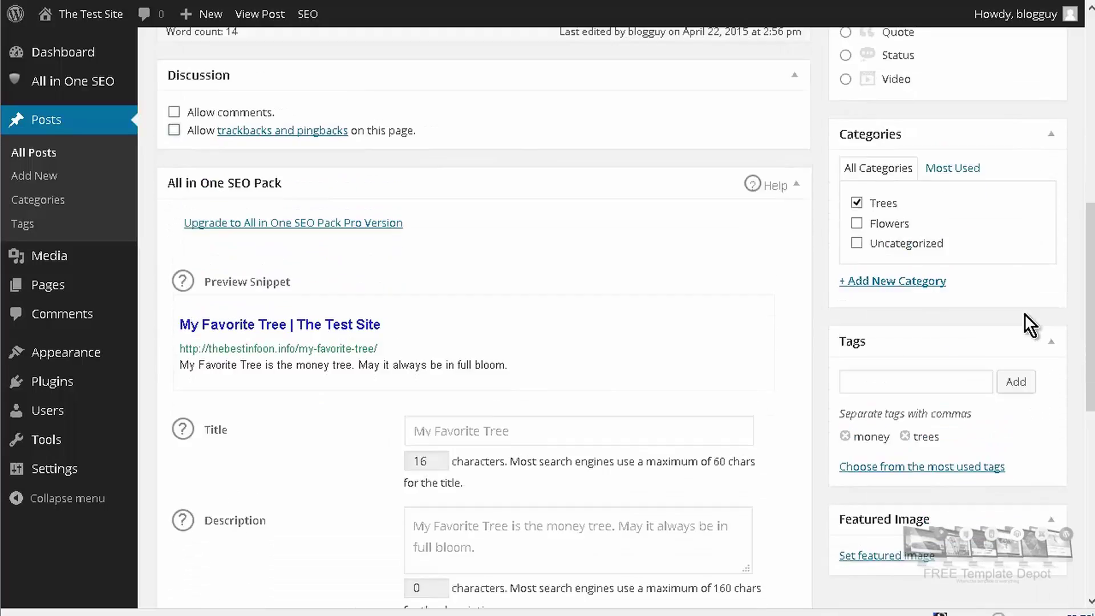
scroll(1024, 314, "up", 9)
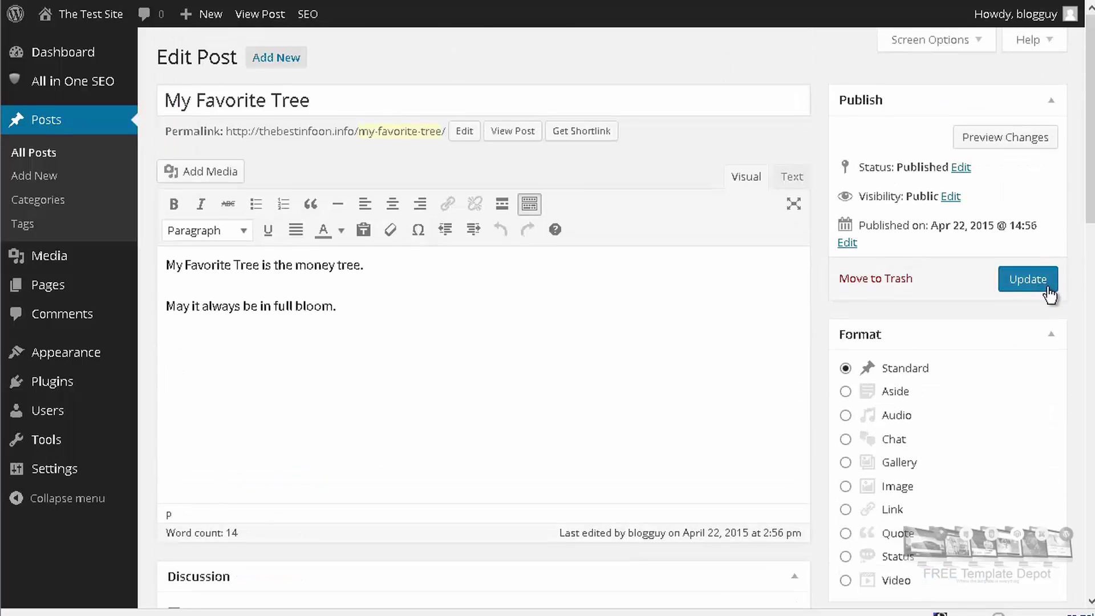
left_click(1049, 294)
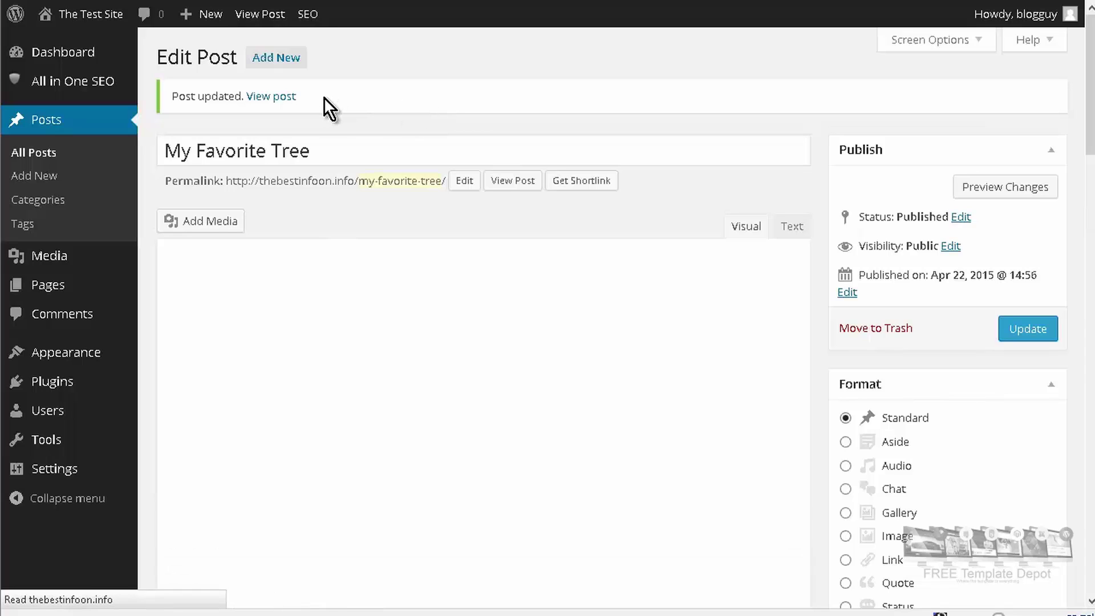
- View the updated "My Favorite Tree" post on the live site and check the area below its text
left_click(288, 98)
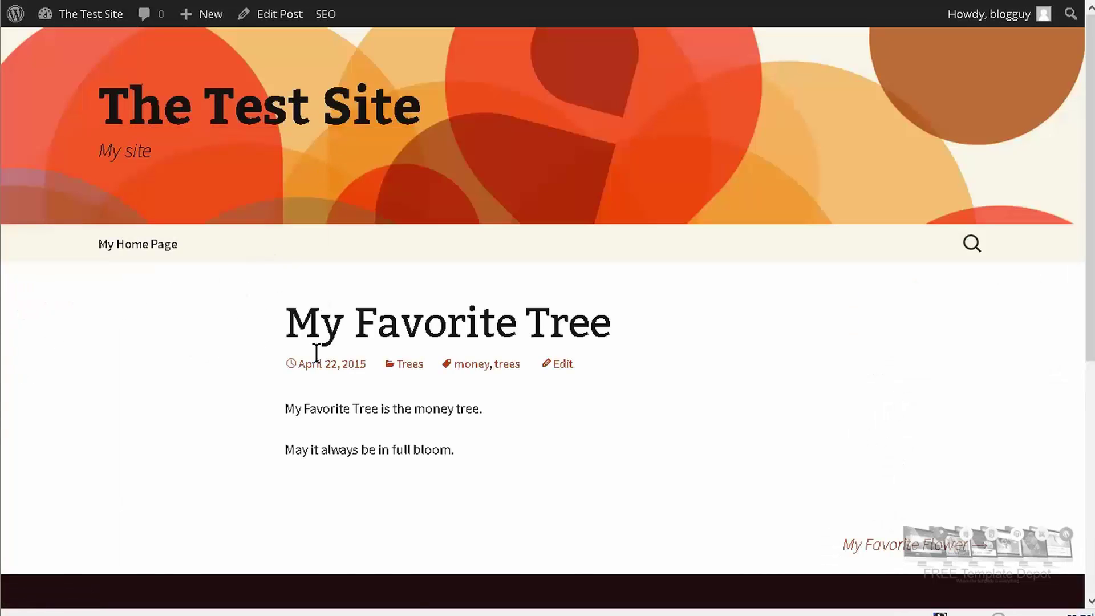
scroll(318, 354, "down", 5)
scroll(317, 354, "up", 6)
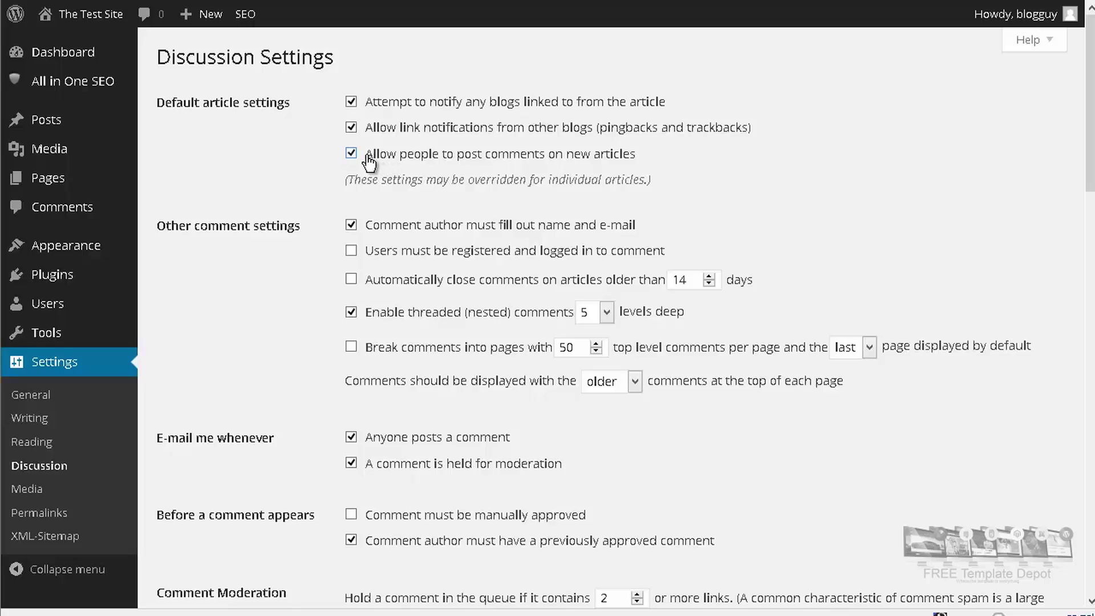
- Turn off blog notifications, link notifications and comments on new articles in the default article settings, and save the Discussion settings
left_click(354, 104)
left_click(355, 130)
scroll(321, 148, "down", 15)
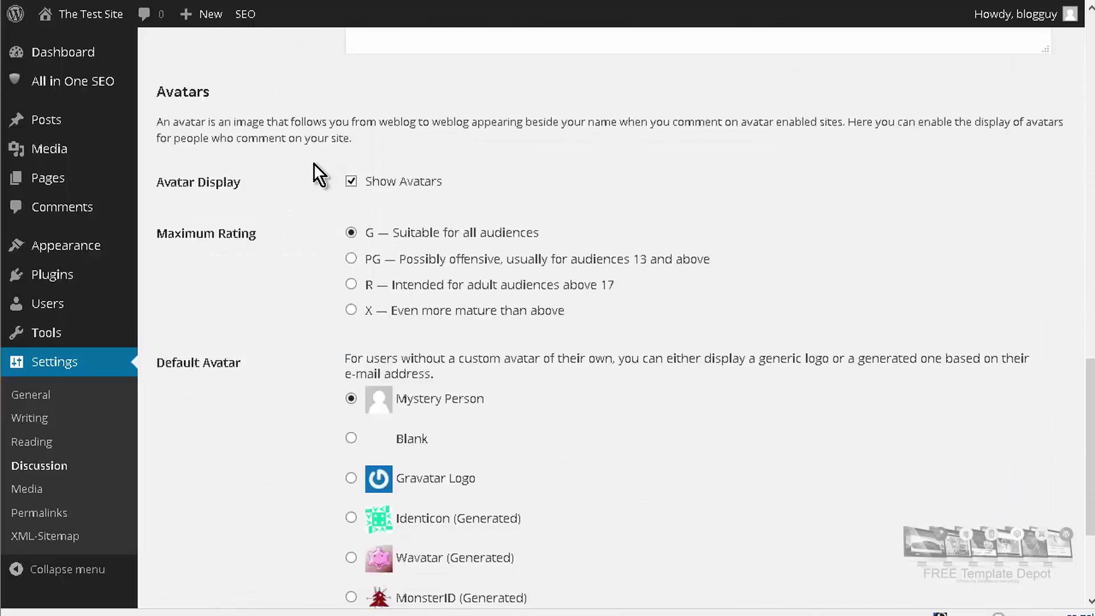
left_click(226, 523)
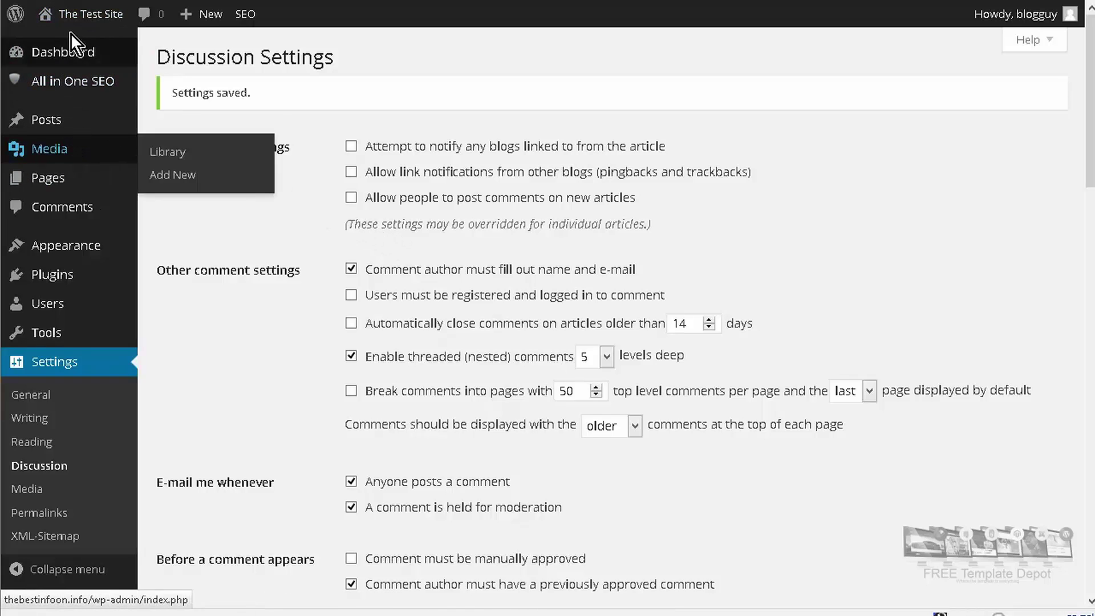
- Visit the live site and look over its home page
left_click(54, 47)
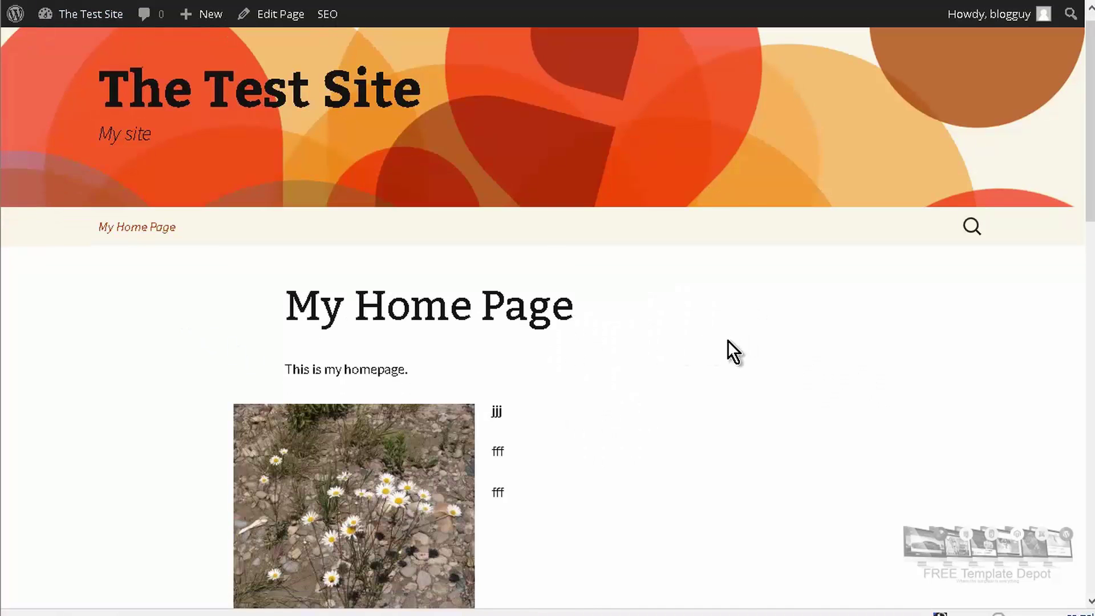
scroll(718, 354, "down", 3)
scroll(711, 357, "up", 3)
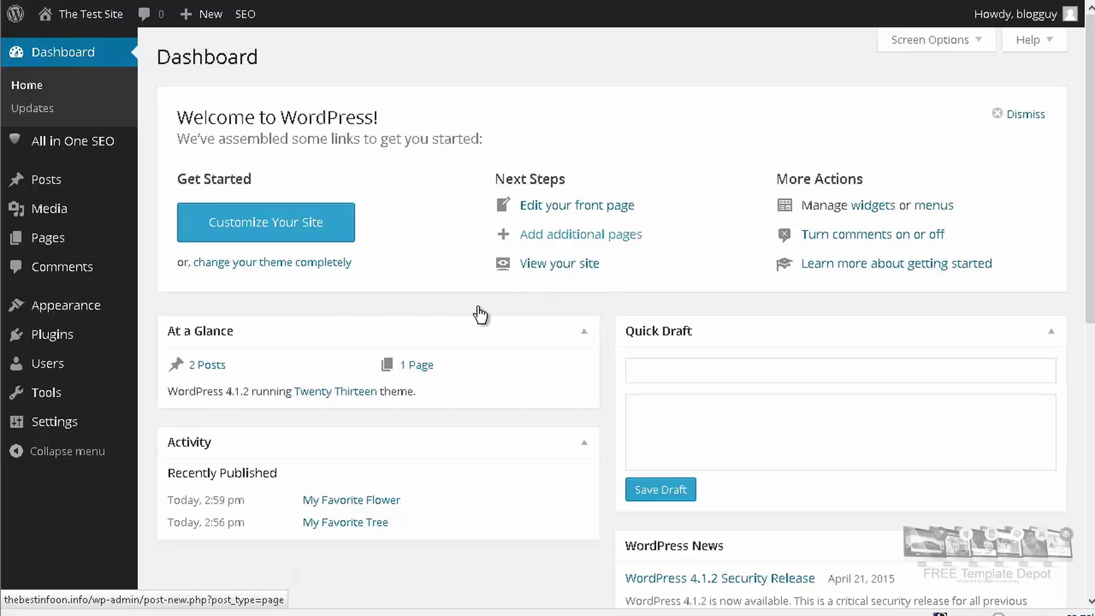
- Set the front page to display "Your latest posts" in the Reading settings and save the changes
mouse_move(67, 428)
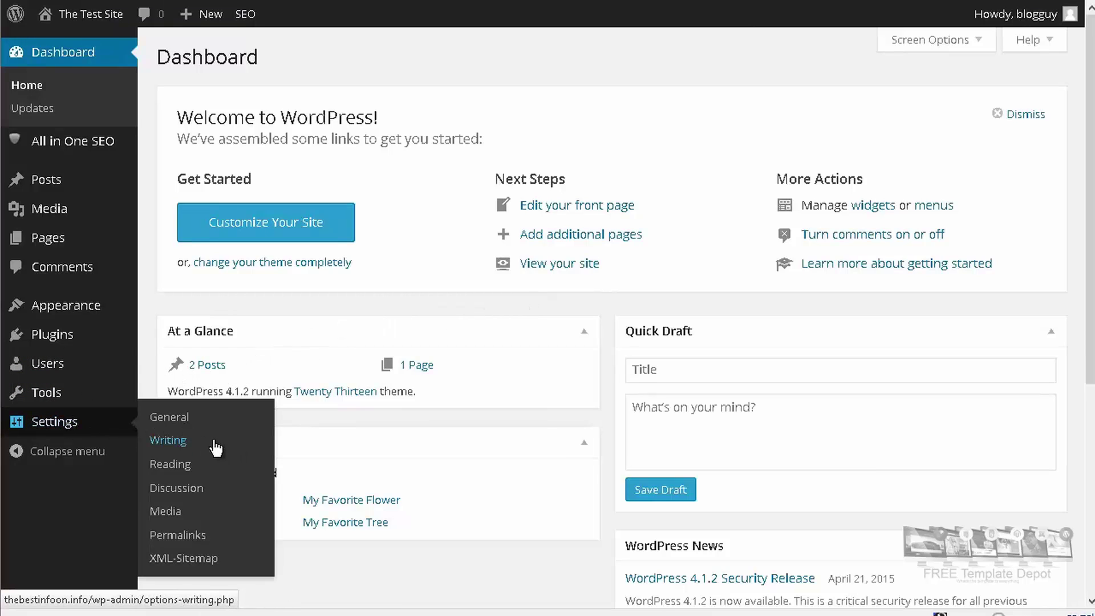
left_click(184, 465)
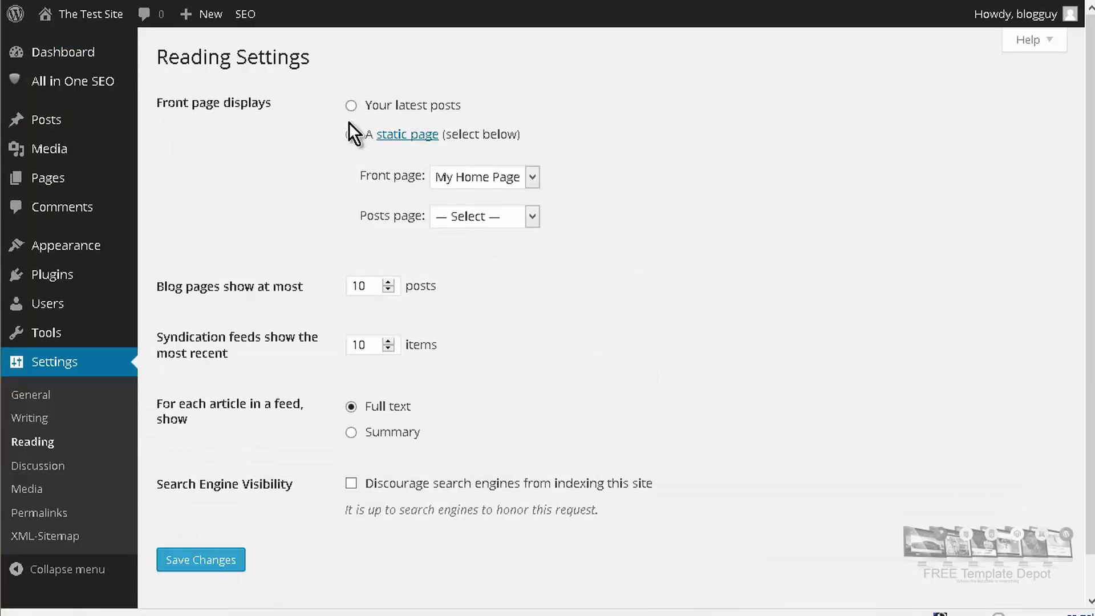
left_click(352, 105)
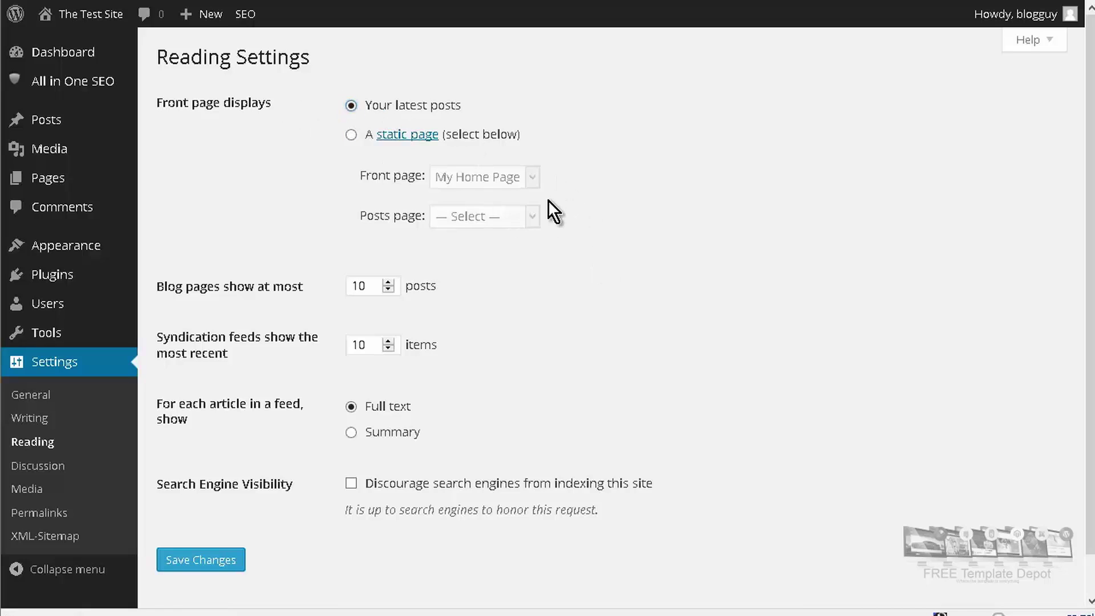
left_click(210, 560)
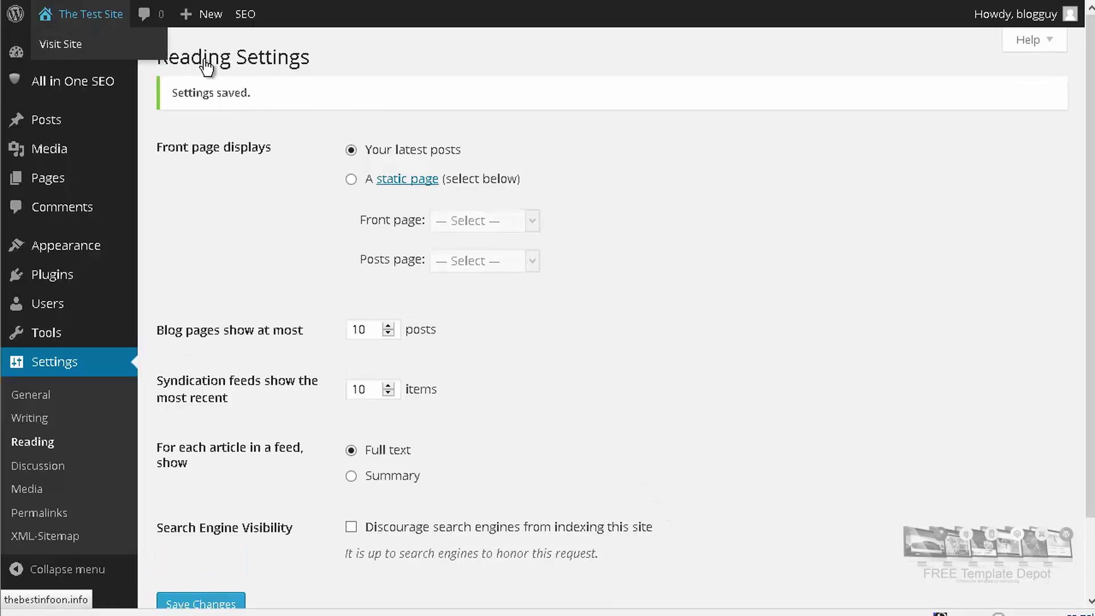
- Visit the live site and review the posts on its front page
left_click(408, 171)
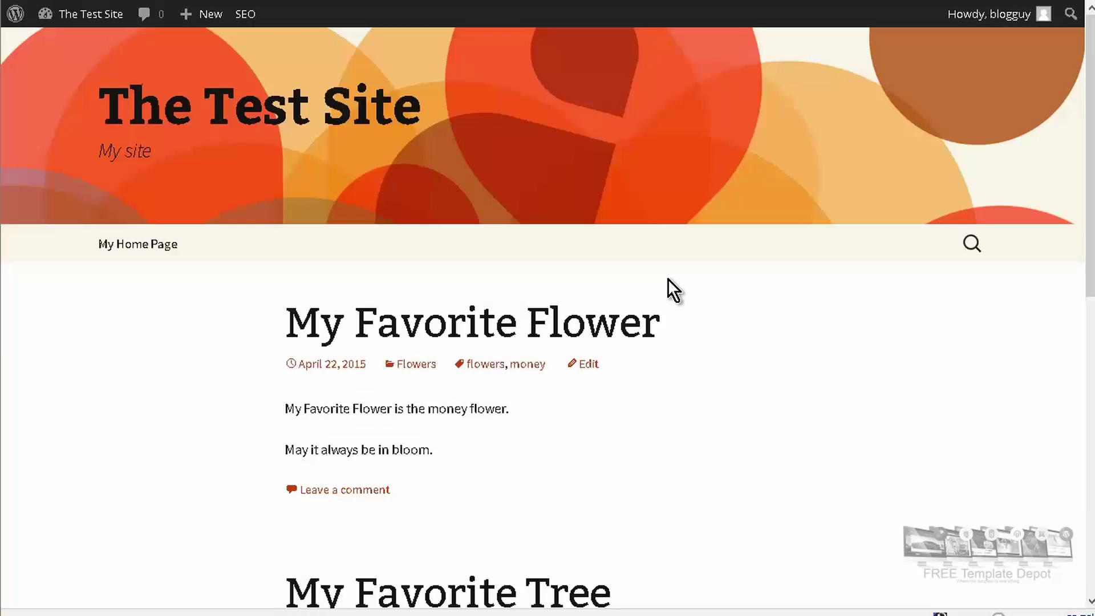
scroll(669, 281, "down", 5)
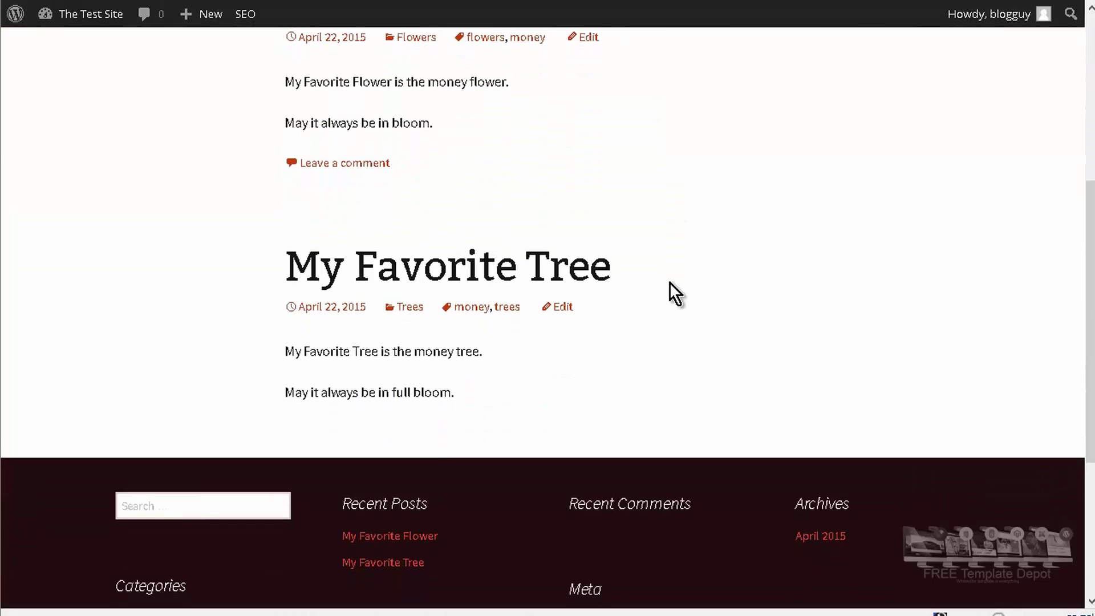
scroll(669, 282, "down", 3)
scroll(672, 286, "up", 8)
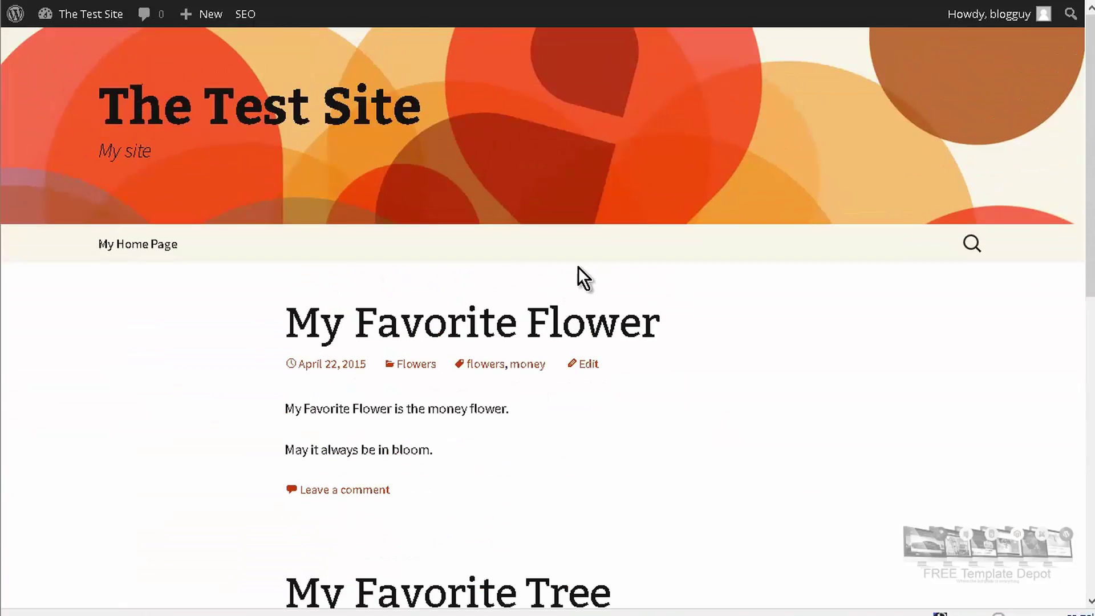
- Open "My Home Page" from the site navigation and look over its content
left_click(131, 258)
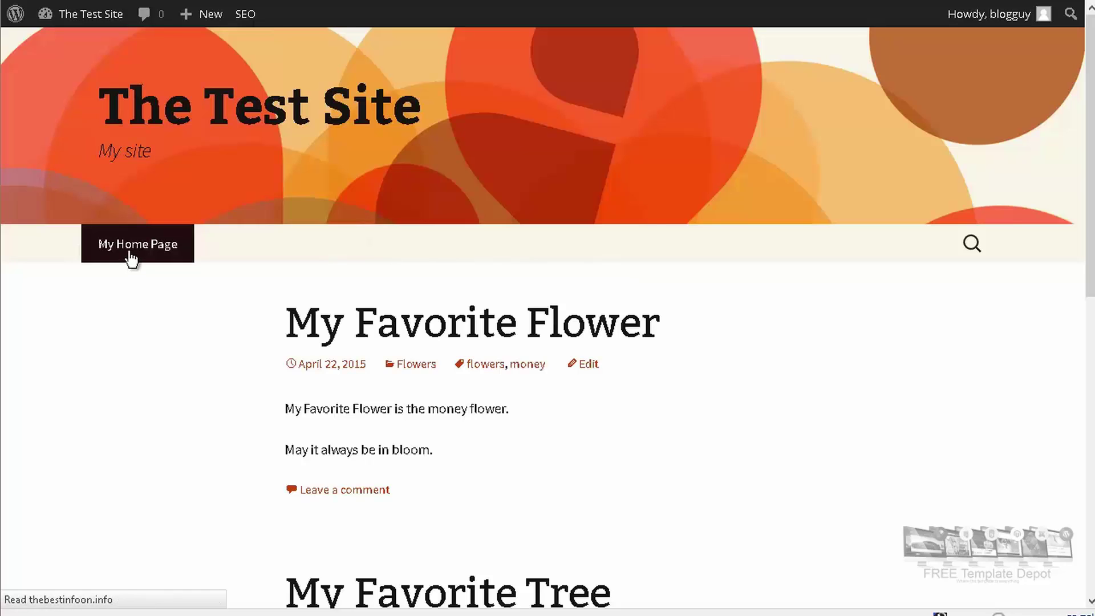
scroll(717, 359, "down", 4)
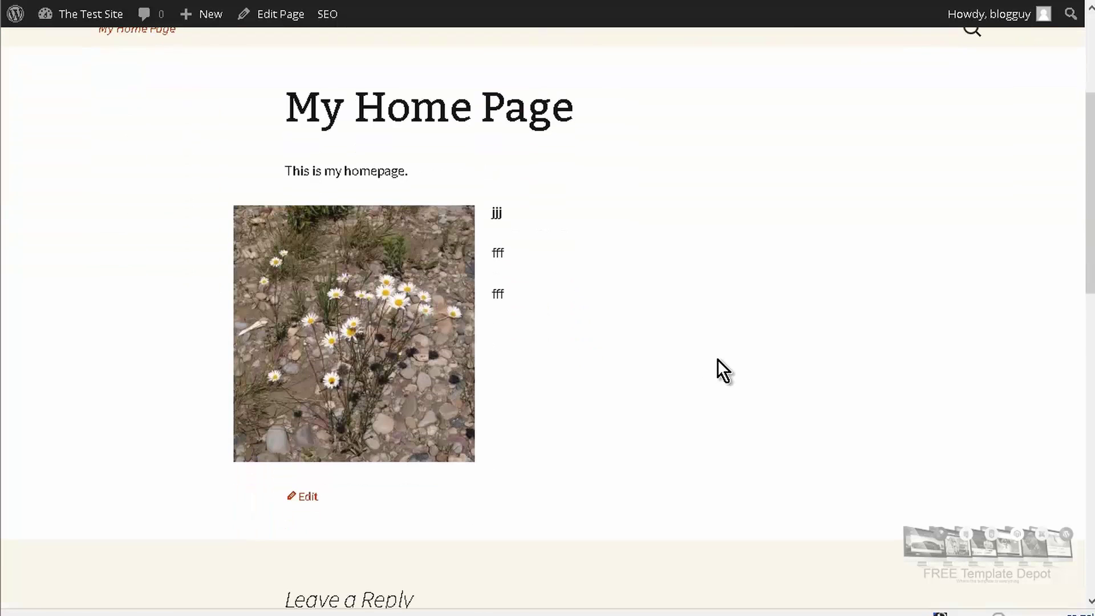
scroll(717, 358, "up", 4)
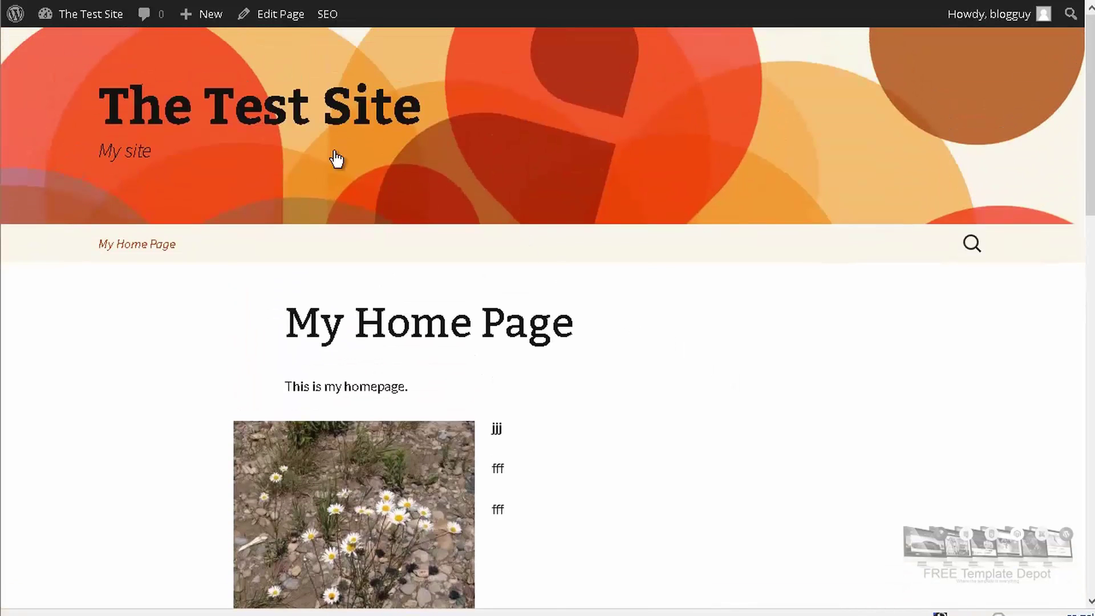
- Open the Widgets settings and move the Recent Posts widget from the Main Widget Area to the Secondary Widget Area
mouse_move(98, 20)
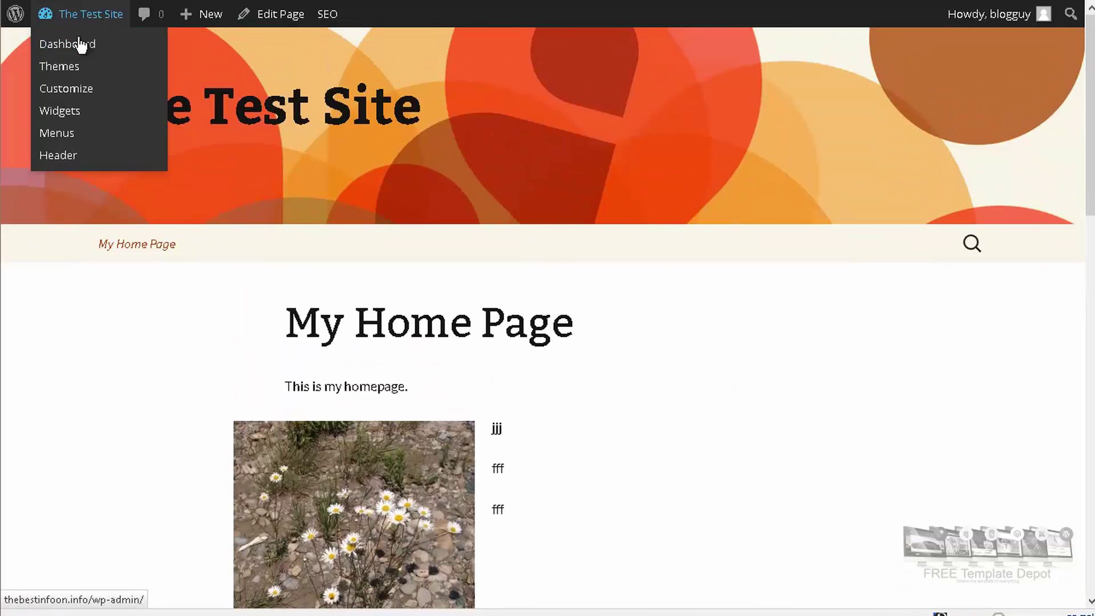
left_click(61, 111)
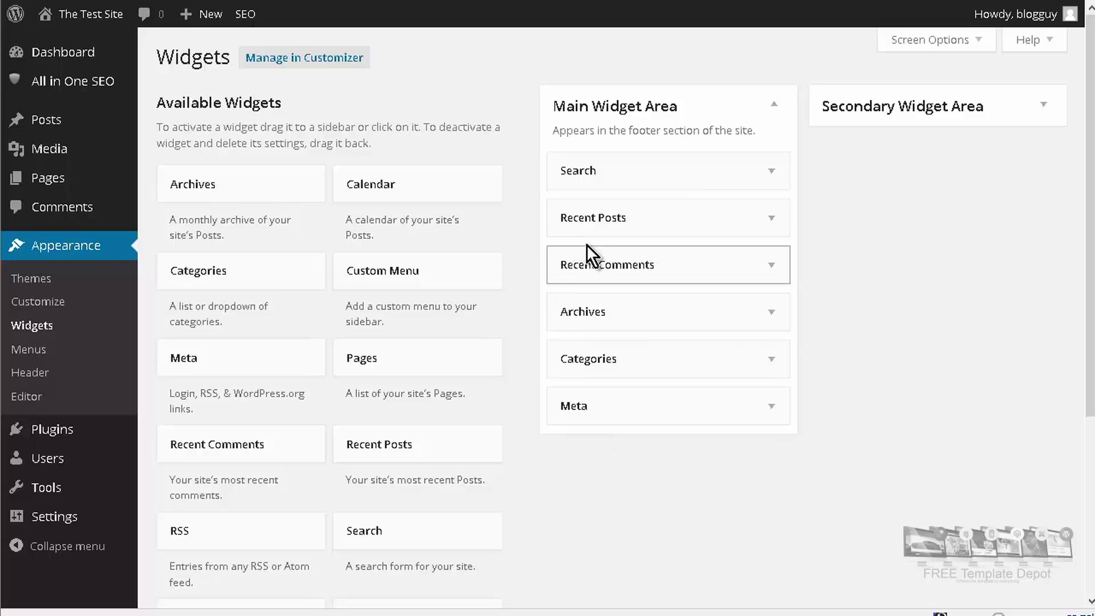
left_click_drag(627, 218, 667, 165)
left_click(1045, 105)
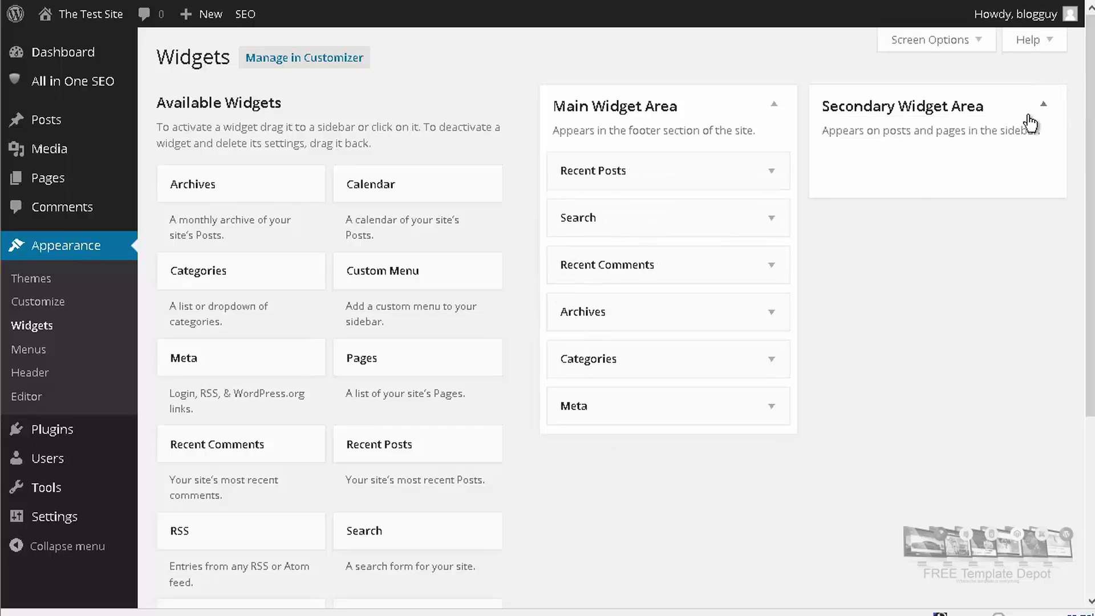
left_click_drag(709, 171, 878, 170)
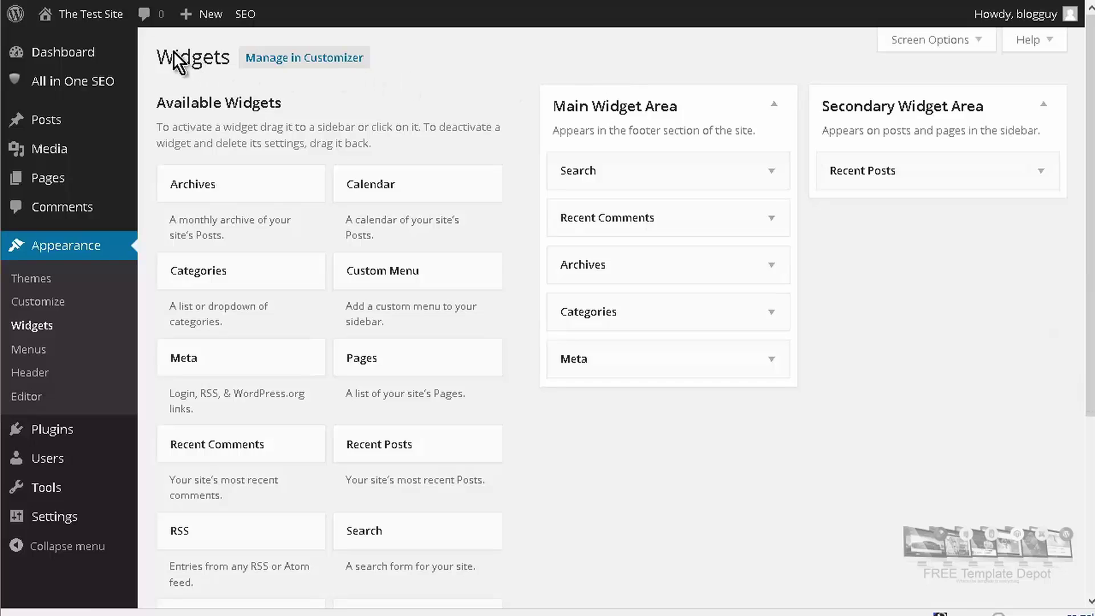
- Visit the live site and check the Recent Posts widget and the posts on the front page
mouse_move(103, 12)
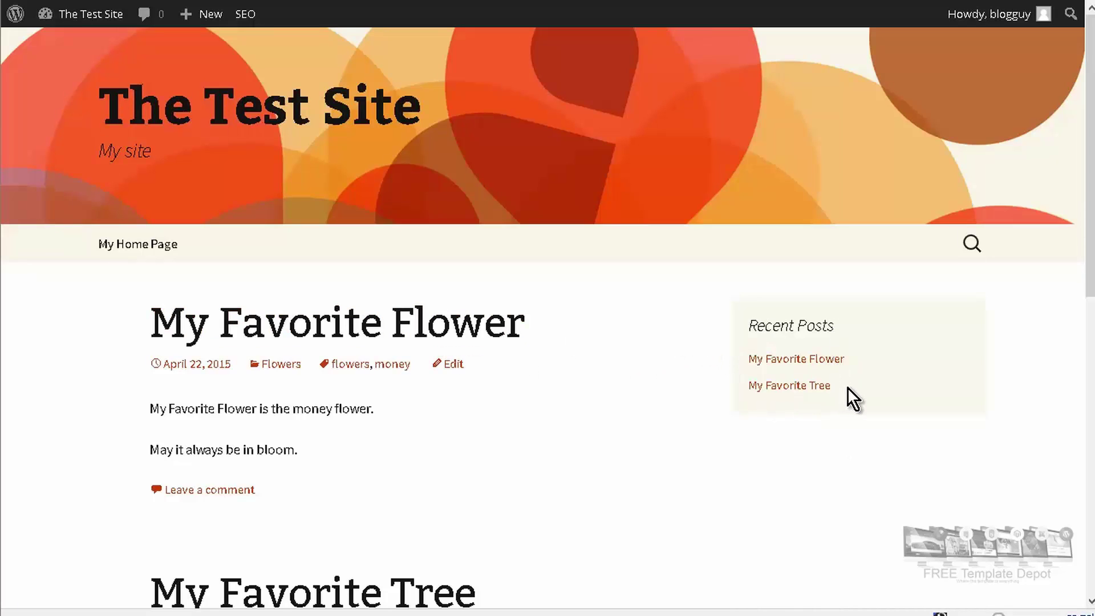
scroll(848, 388, "down", 2)
scroll(848, 388, "down", 7)
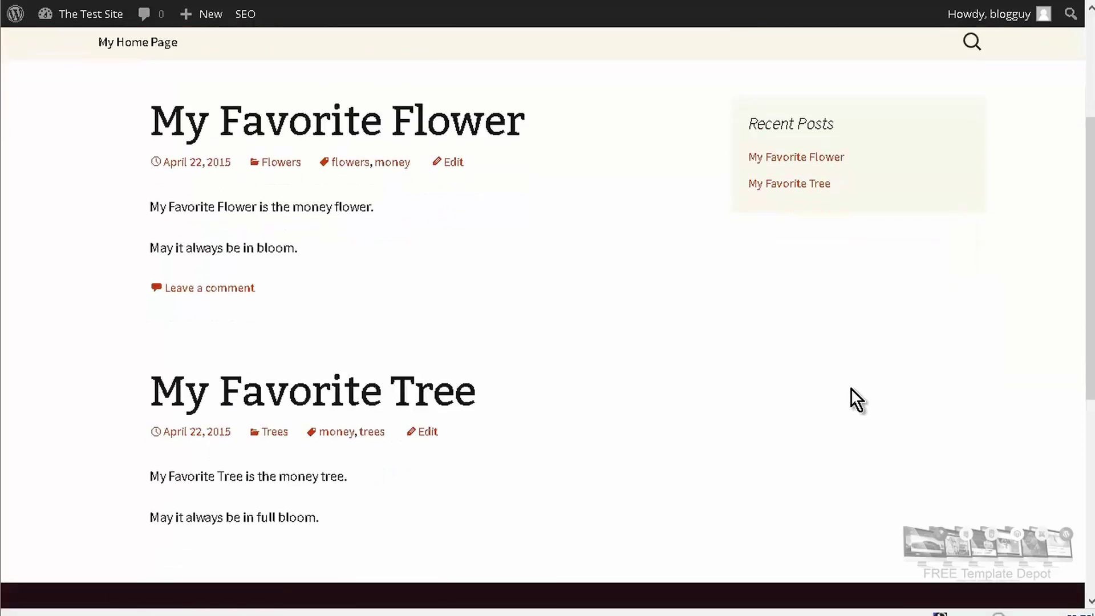
scroll(852, 387, "up", 9)
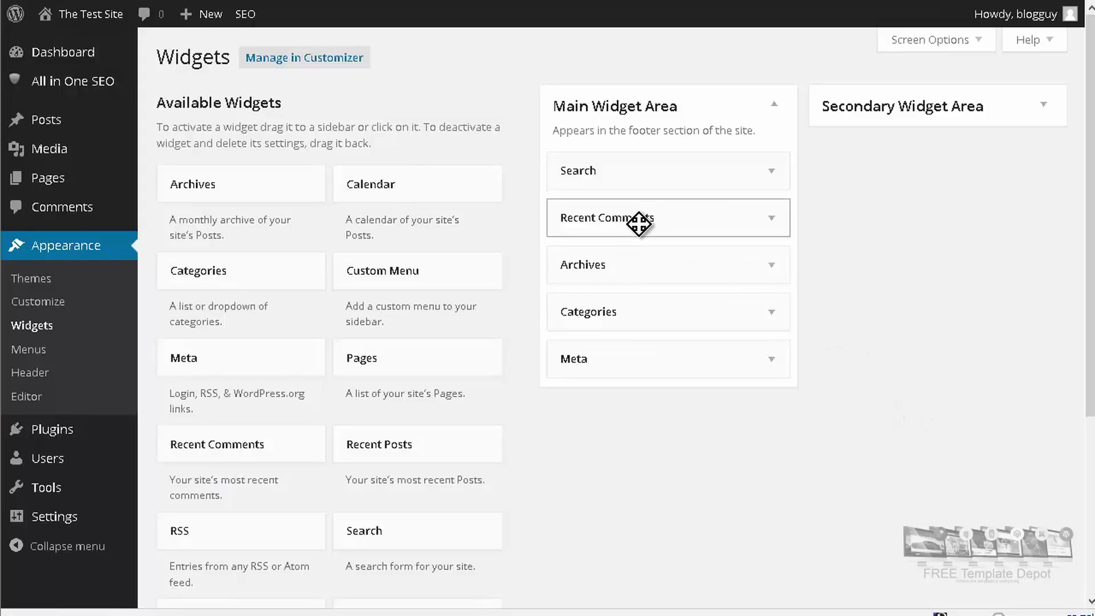
- Move the Search widget from the Main Widget Area to the Secondary Widget Area and place it above Recent Posts
left_click(583, 177)
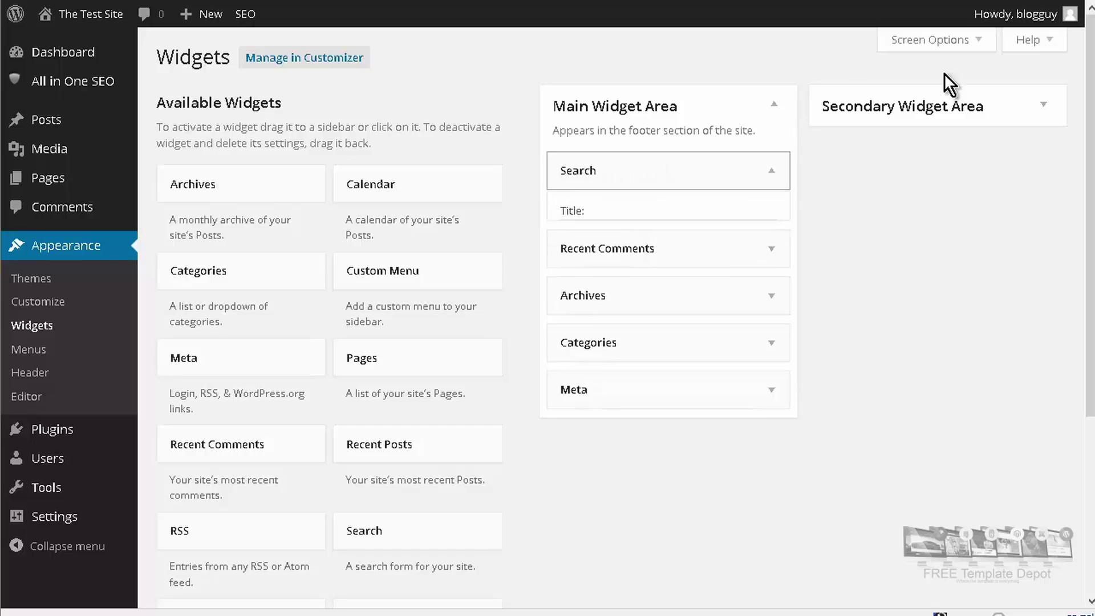
left_click(1044, 108)
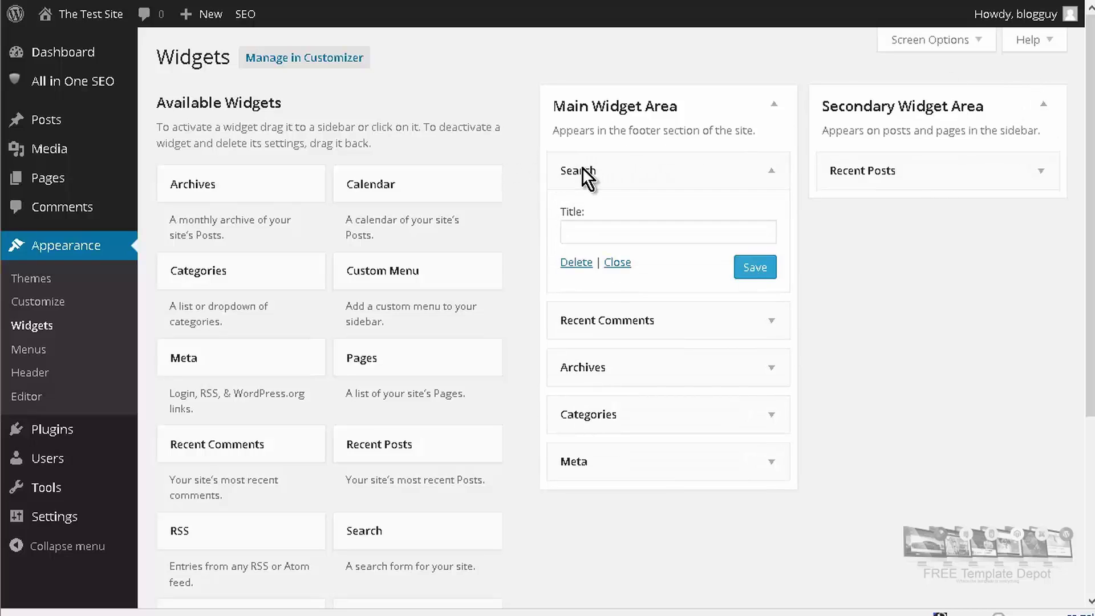
left_click(638, 165)
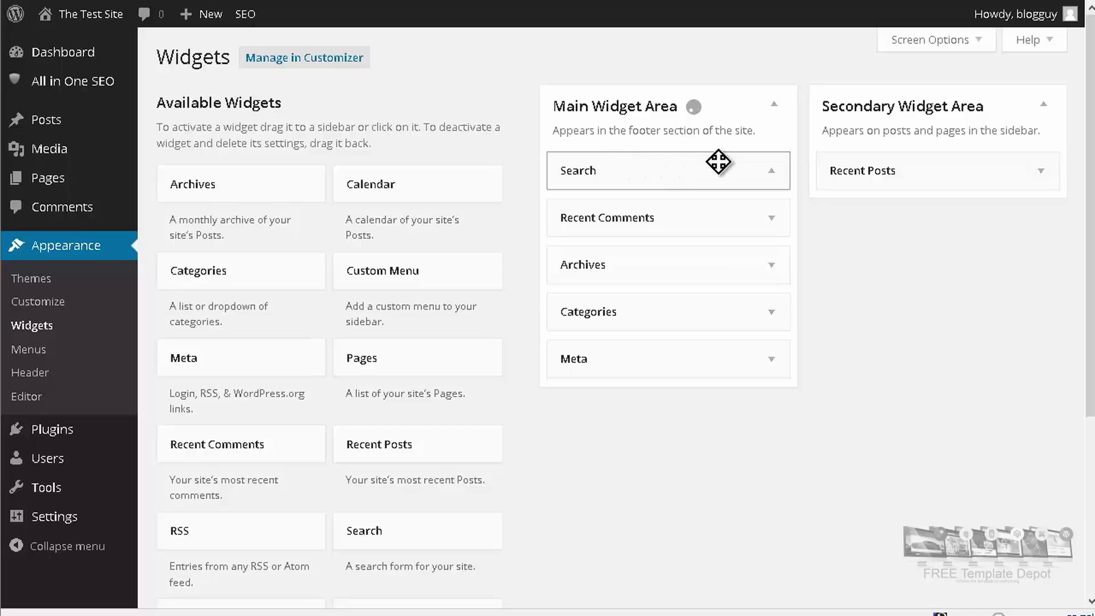
left_click_drag(717, 164, 858, 215)
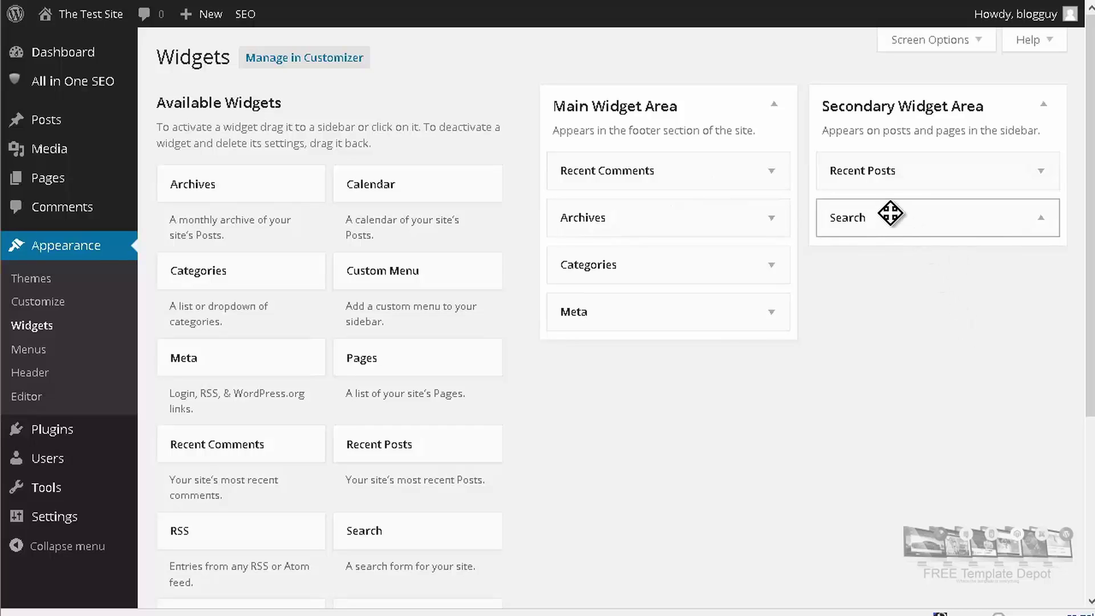
left_click_drag(890, 216, 912, 247)
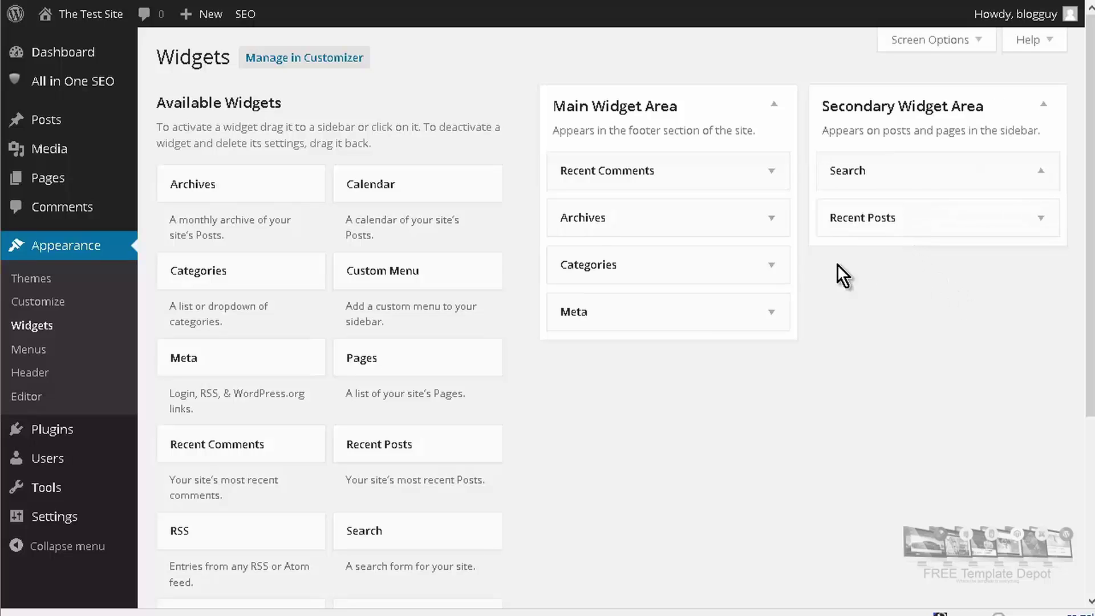
- Move the Archives, Categories and Recent Comments widgets to the Secondary Widget Area, and remove Meta from the Main Widget Area
left_click_drag(601, 217, 870, 245)
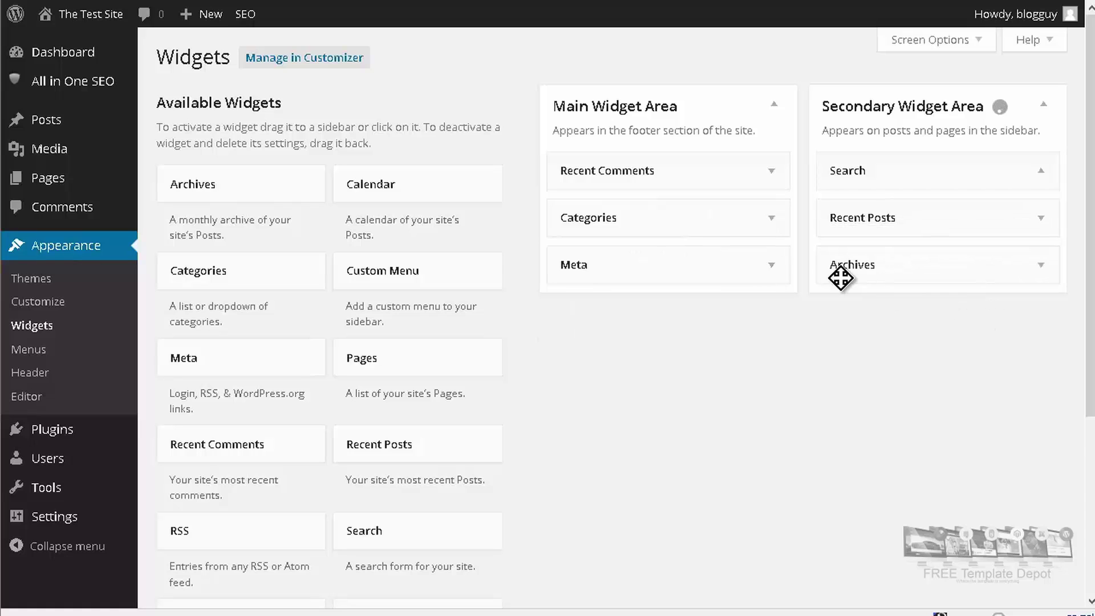
left_click_drag(681, 245, 977, 325)
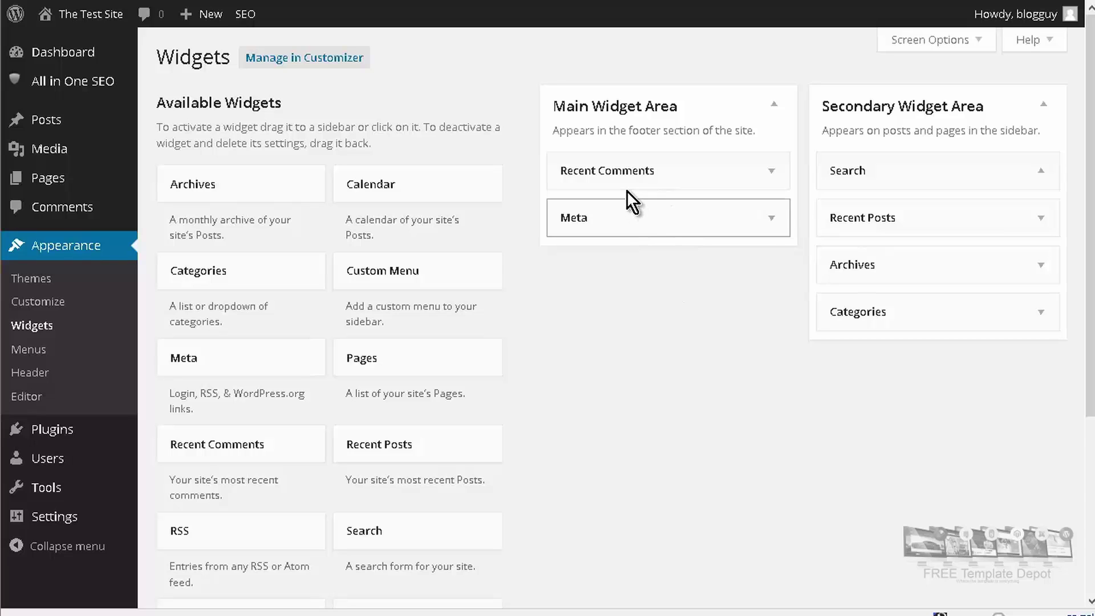
left_click_drag(608, 169, 856, 320)
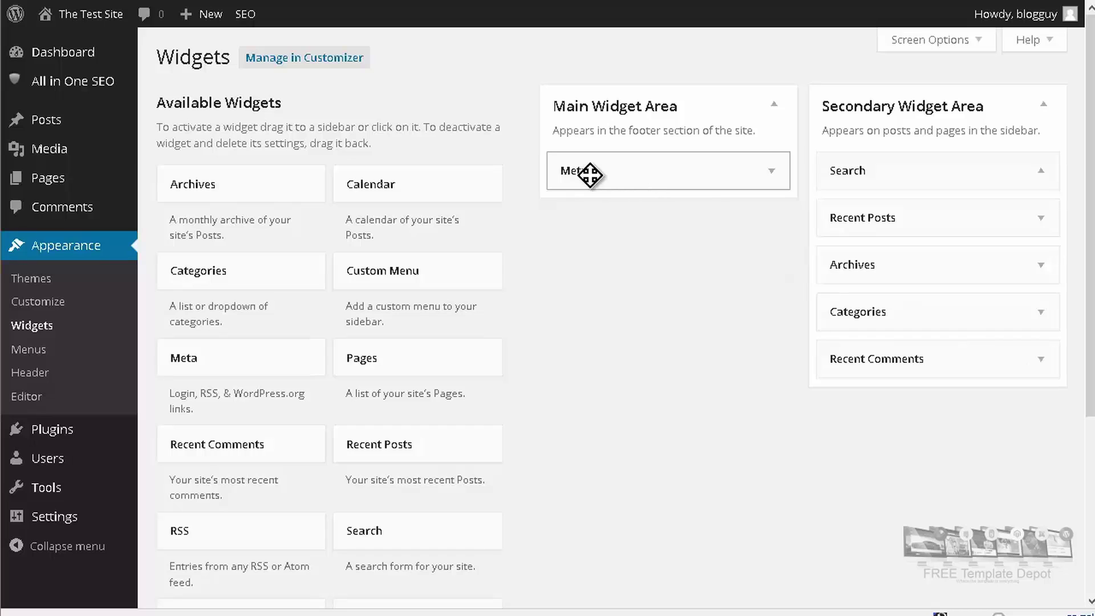
left_click_drag(590, 175, 317, 291)
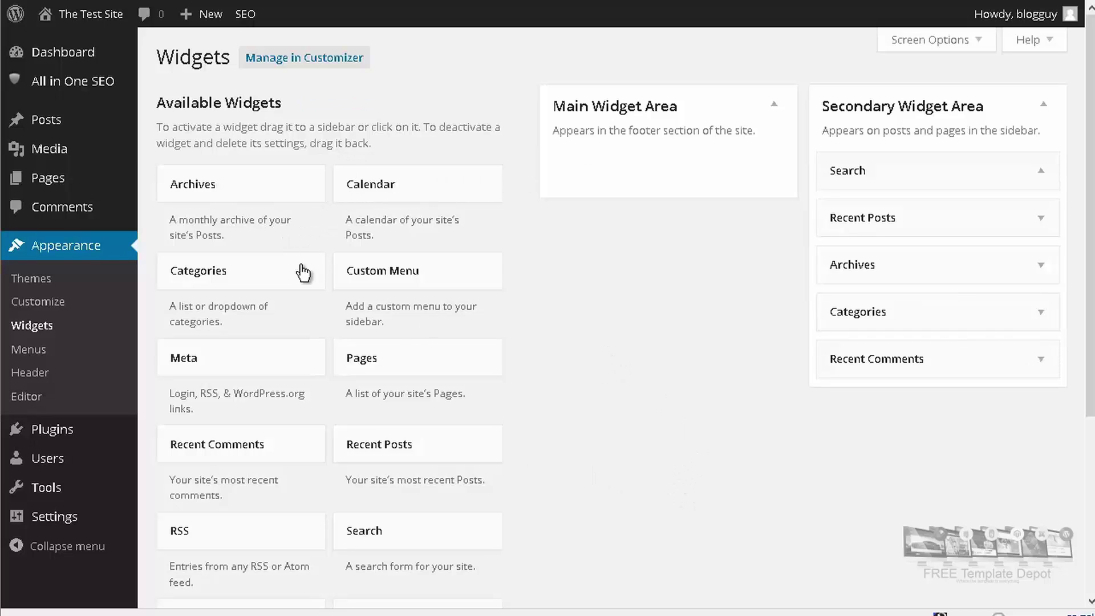
- Add a Tag Cloud widget below Recent Comments in the Secondary Widget Area
scroll(451, 297, "down", 2)
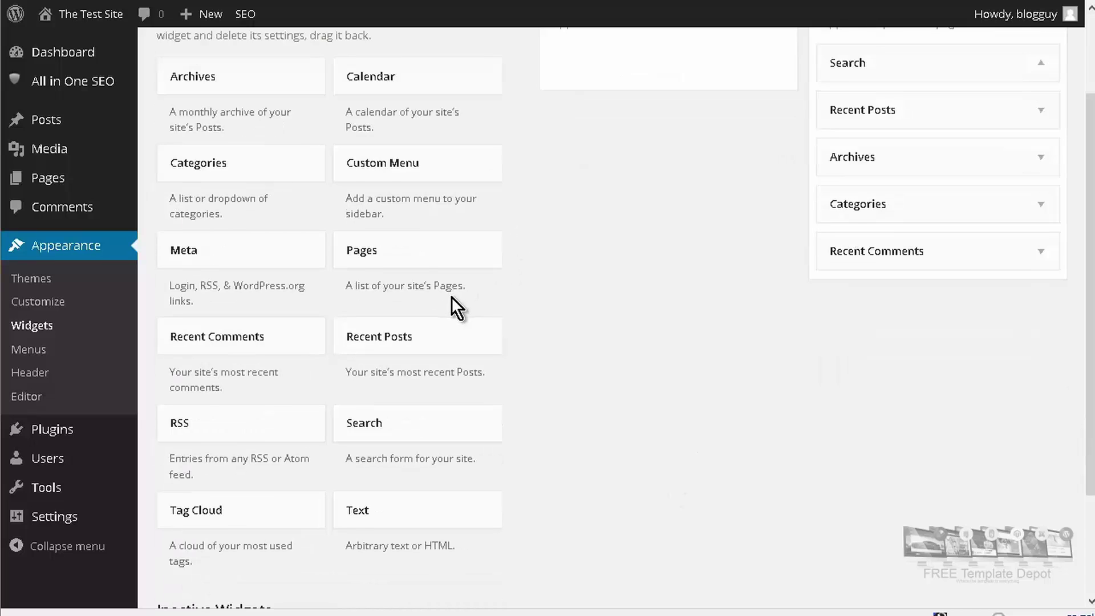
scroll(451, 297, "down", 2)
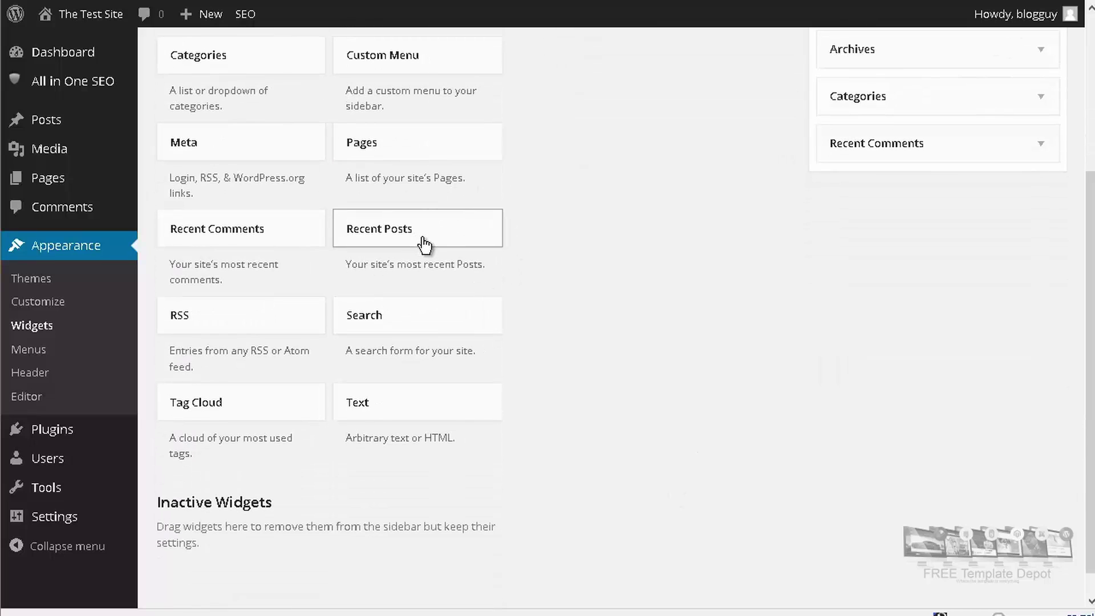
scroll(424, 240, "down", 1)
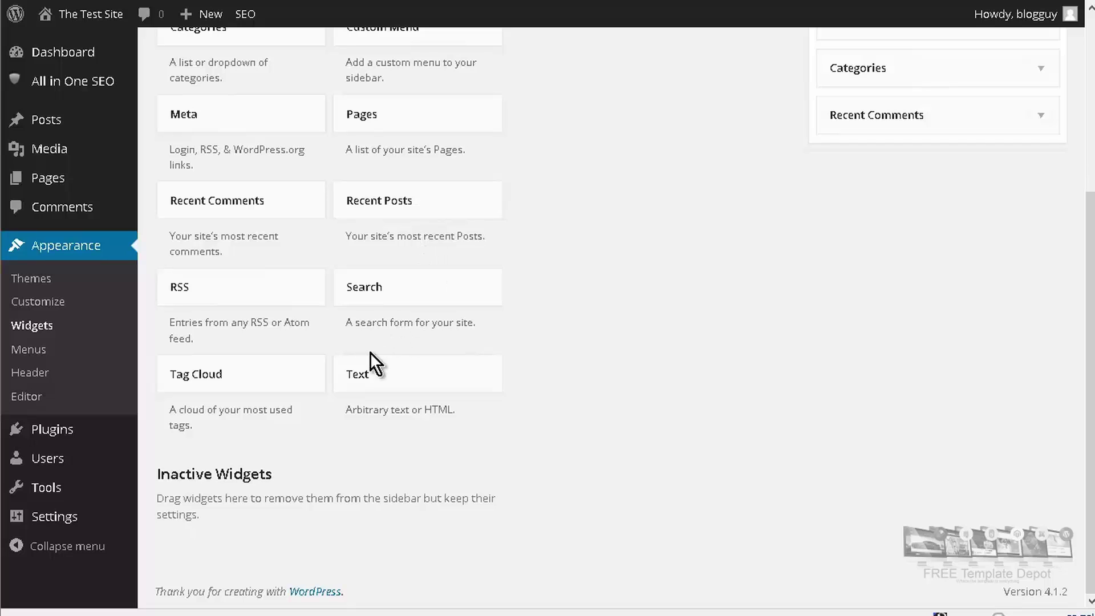
left_click_drag(340, 376, 895, 166)
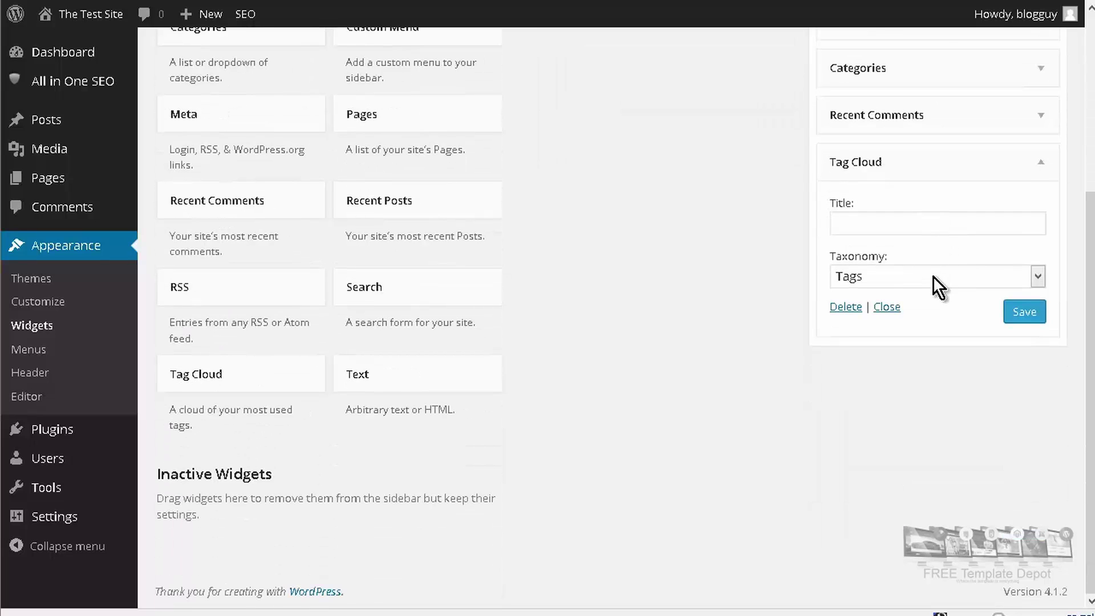
- Look over the options of the Archives widget in the Secondary Widget Area and collapse it again
scroll(933, 276, "up", 4)
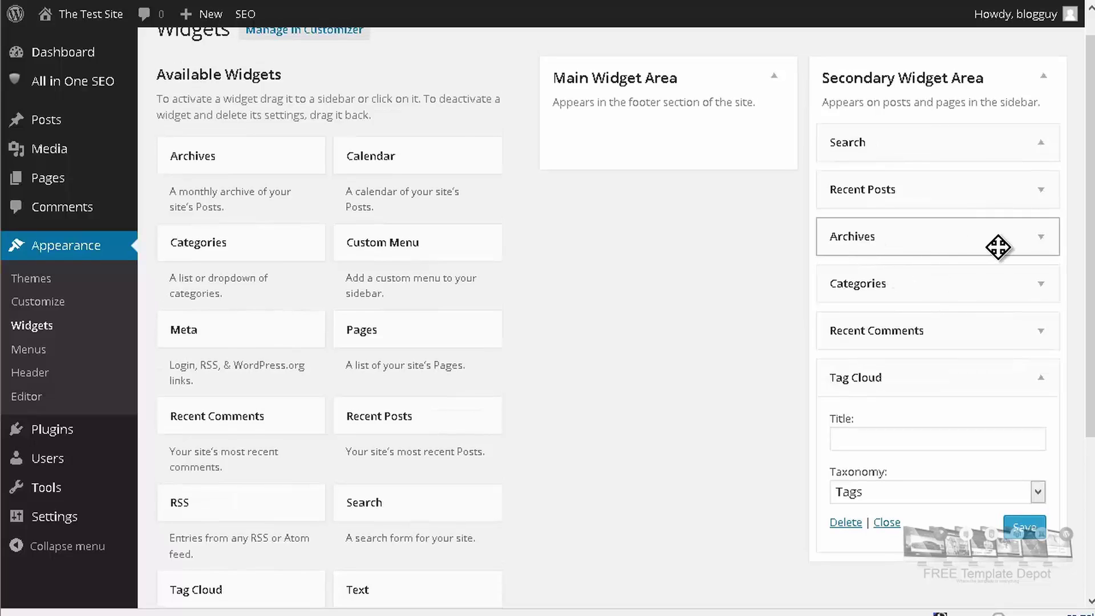
left_click(1044, 240)
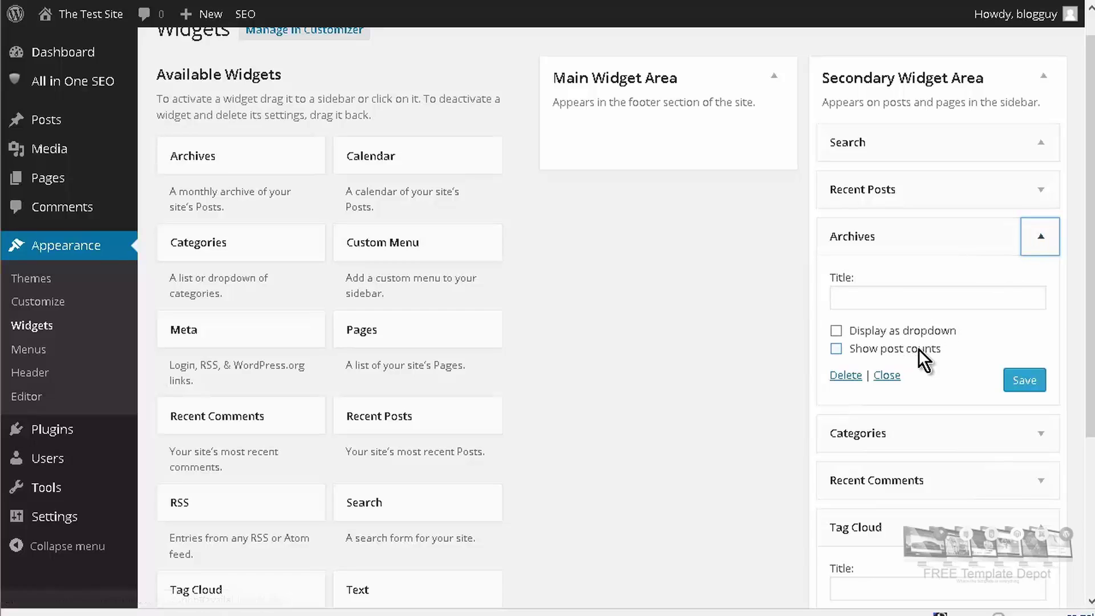
left_click(1045, 239)
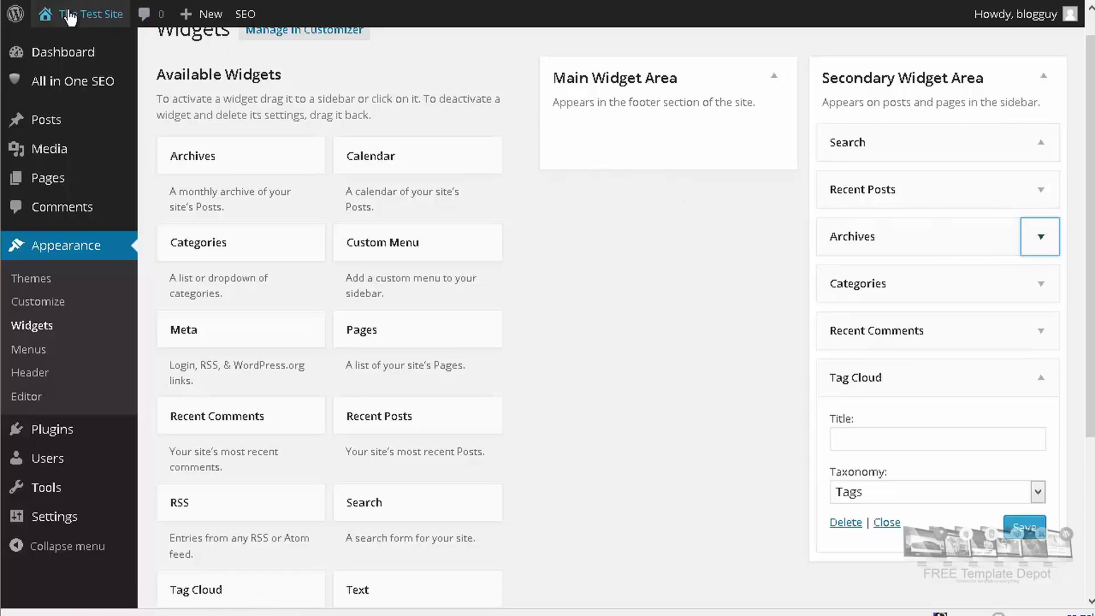
- Visit the live site and review the sidebar widgets alongside the posts down to the footer
mouse_move(70, 16)
left_click(65, 43)
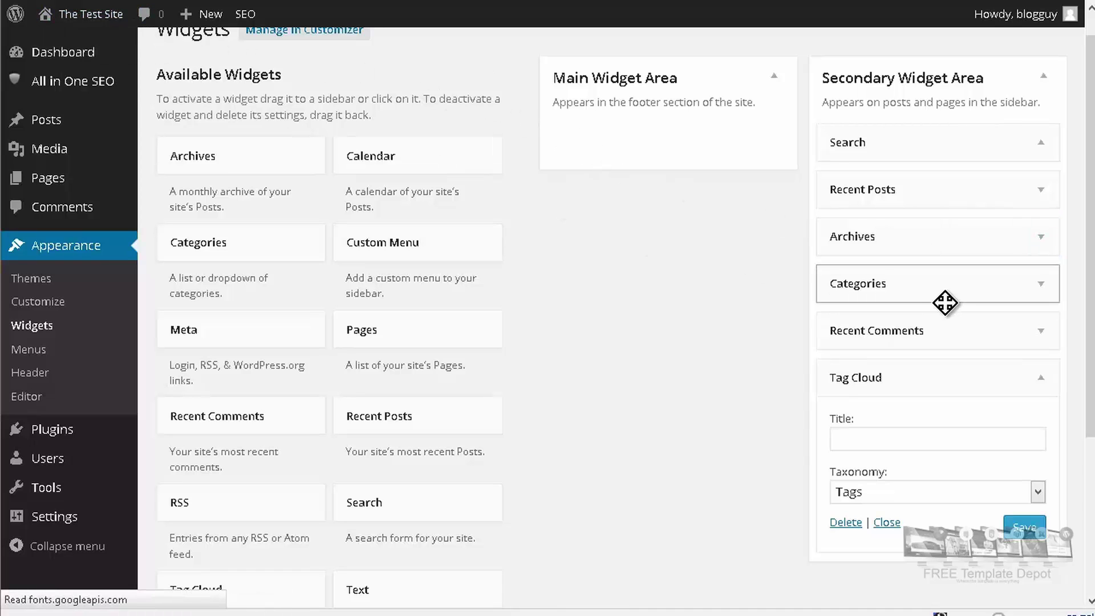
scroll(946, 302, "down", 8)
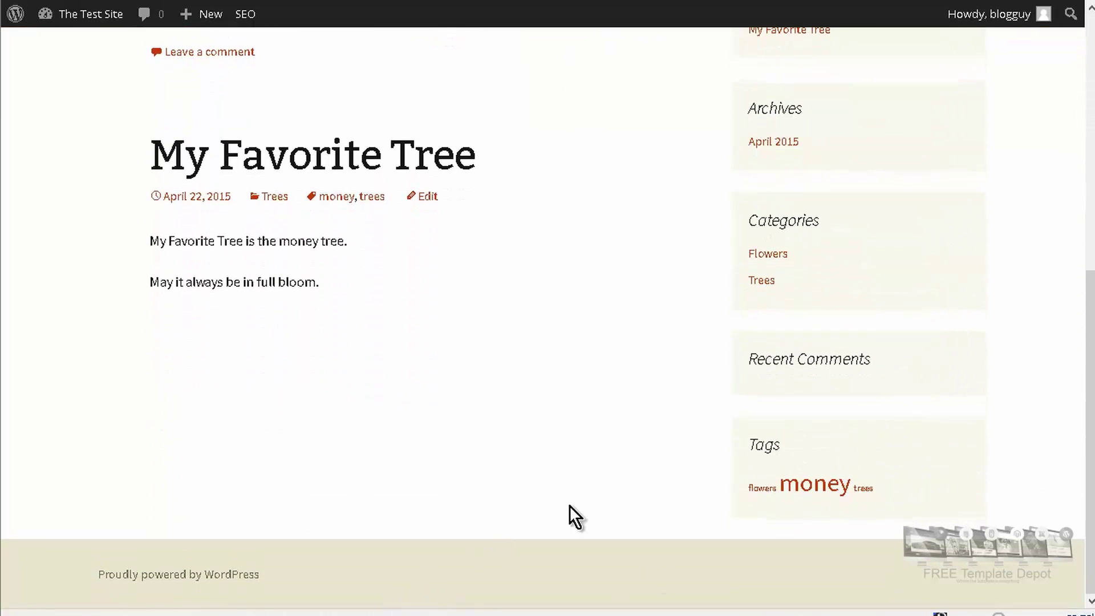
scroll(876, 376, "up", 8)
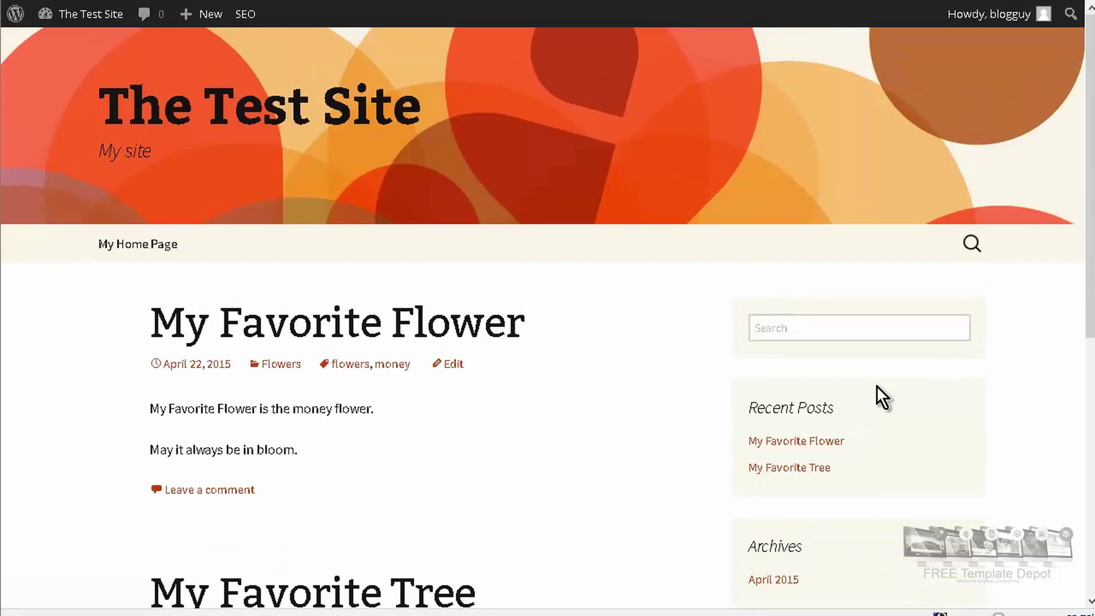